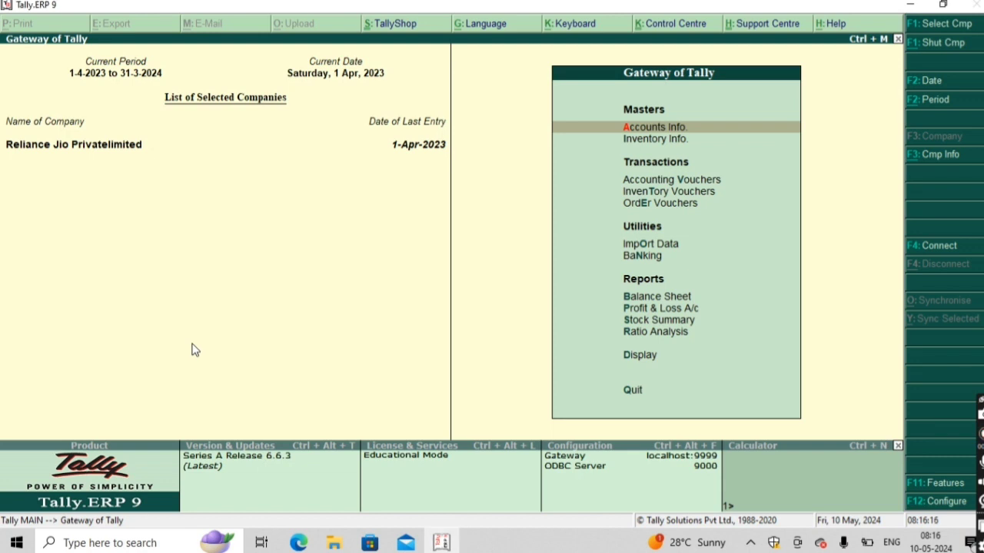
Review the company's inventory features, checking the invoicing options for debit and credit notes.
key(Down)
key(Down)
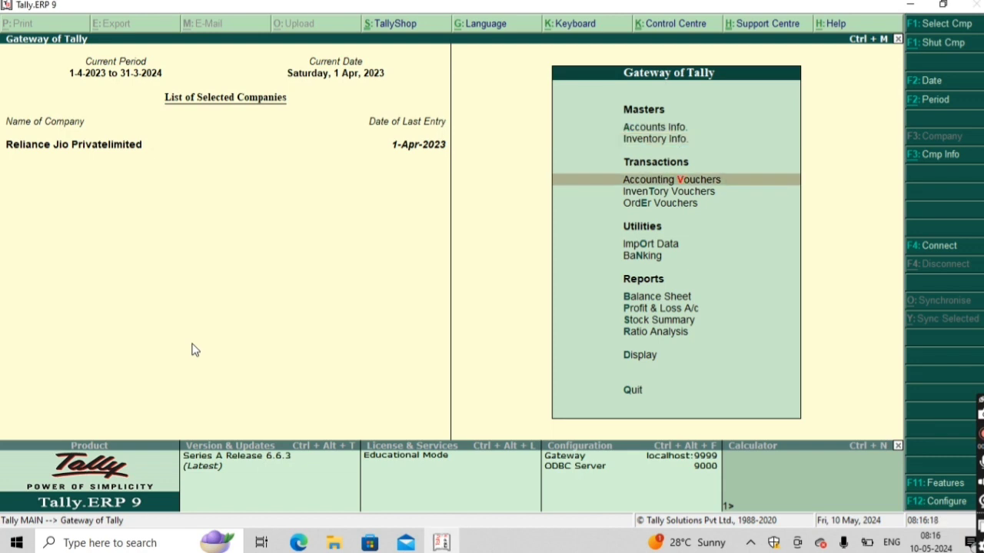
key(XF86MonBrightnessDown)
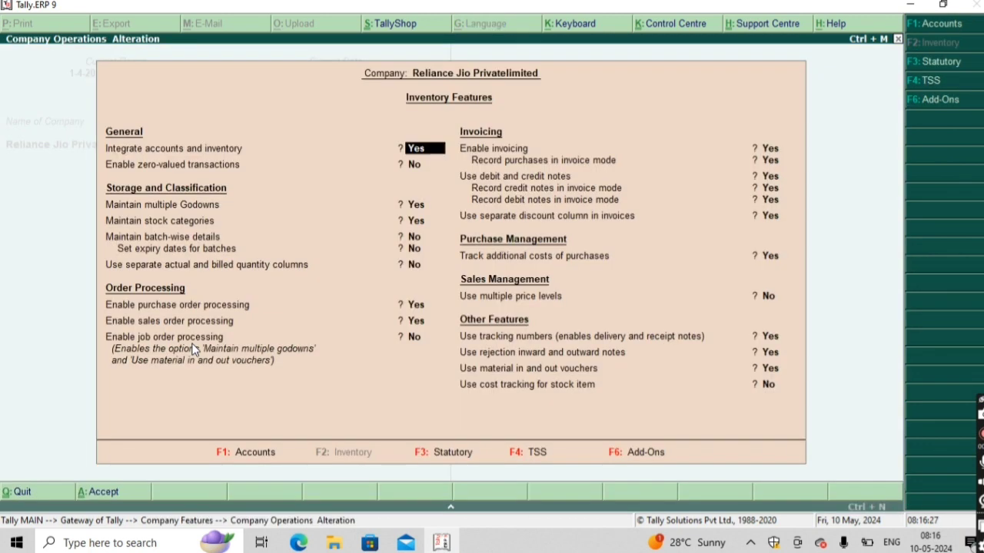
key(Return)
key(Return)
key(Return)
key(Return)
key(Return)
key(Return)
key(Return)
key(Return)
key(Return)
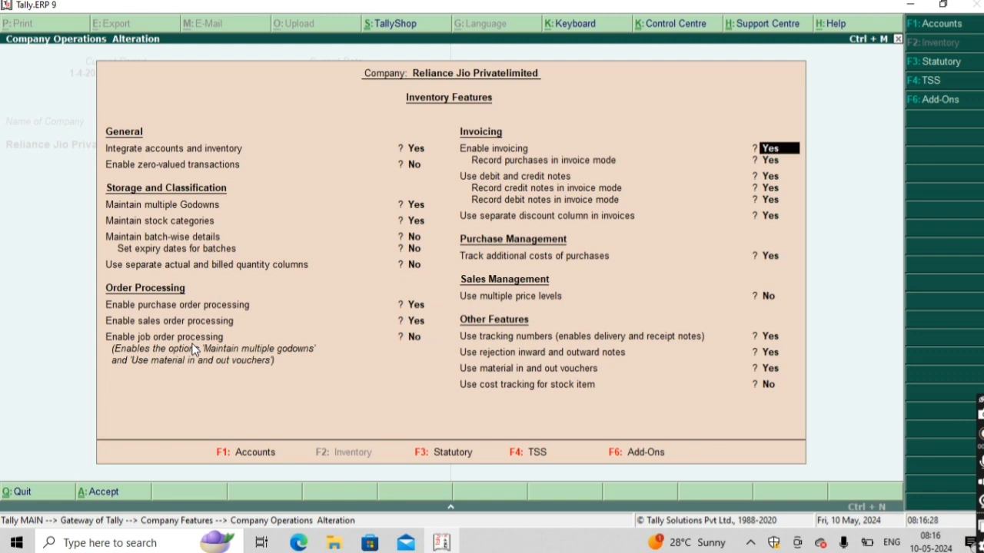
key(Return)
key(Return)
key(Return)
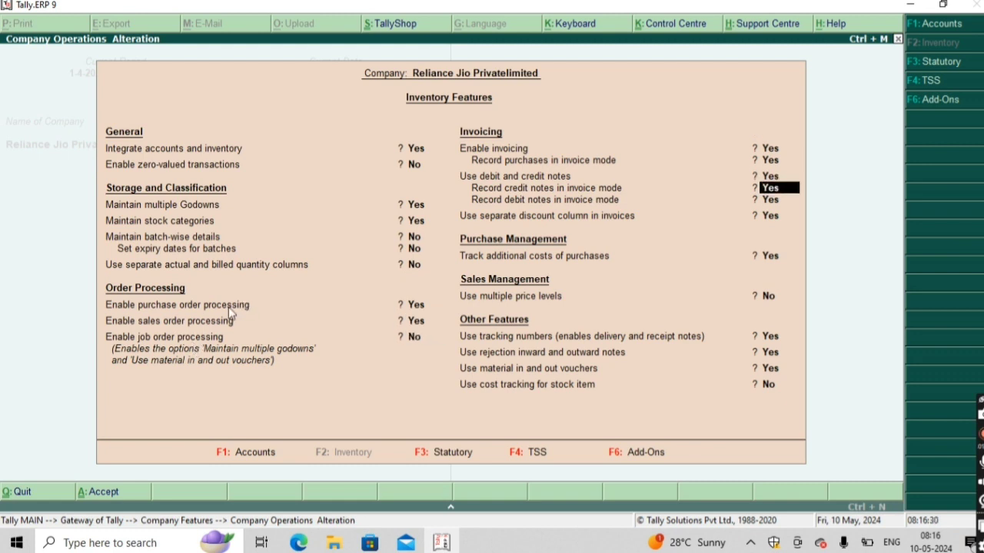
click(575, 188)
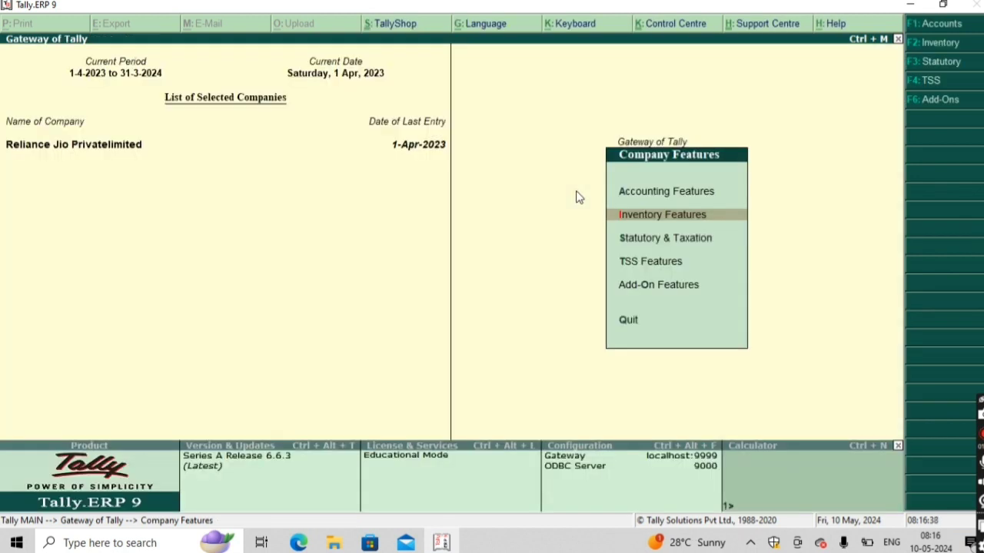
key(Escape)
Start a new debit note in the accounting vouchers.
key(Down)
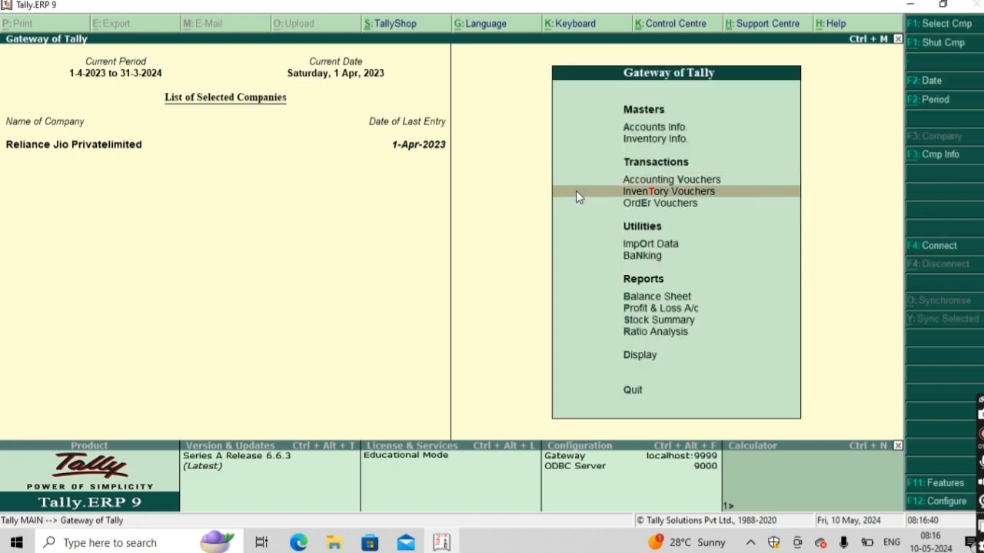
key(Up)
key(Return)
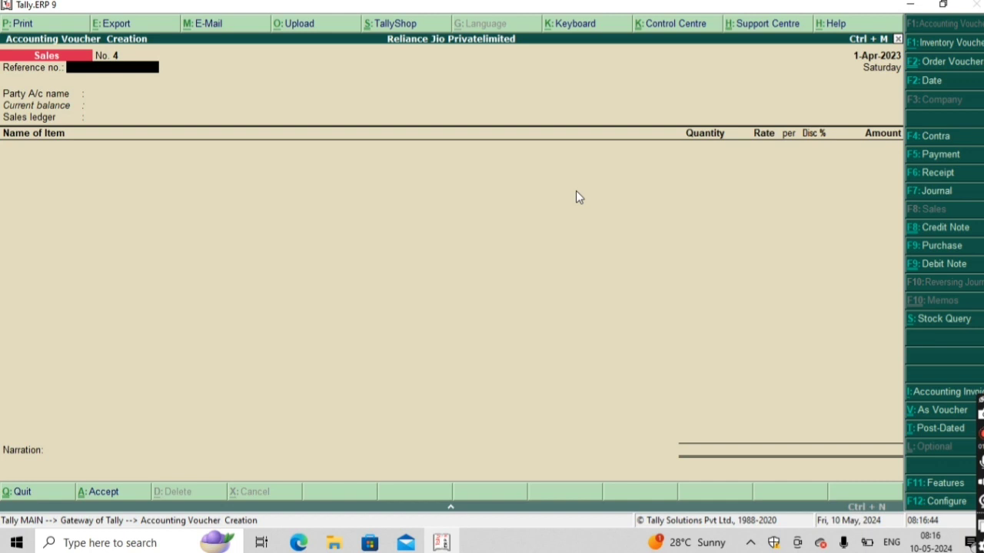
click(919, 264)
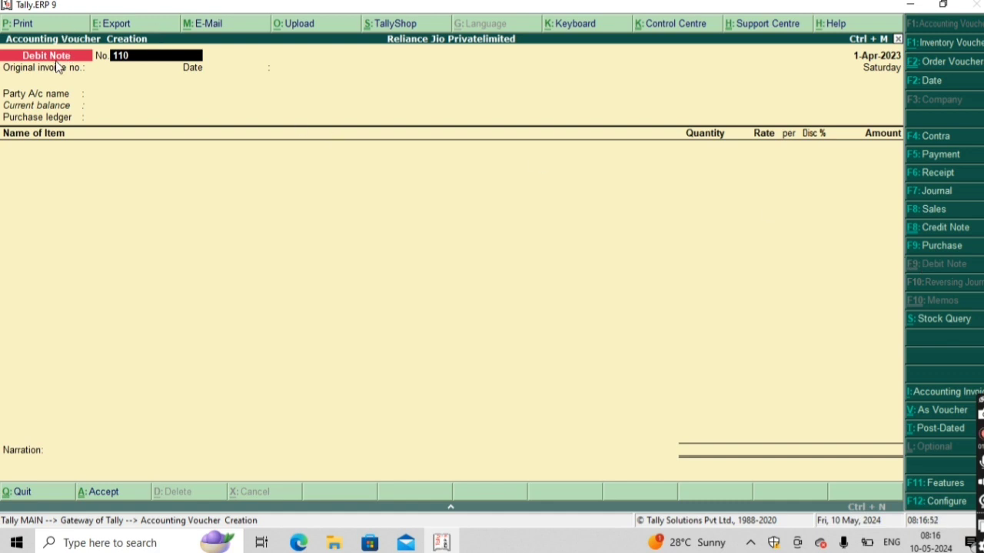
Choose Kaithal Furniture House as the party without tracking or order numbers, and set the purchase ledger to Purchase Return Ac.
key(Return)
key(Return)
key(Return)
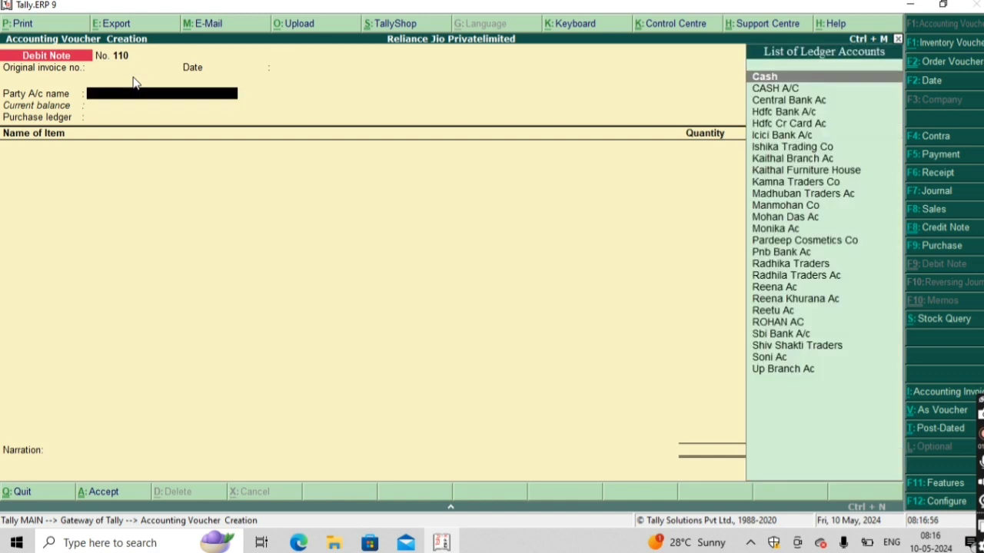
key(Down)
key(Down)
key(Down)
key(Down)
key(Down)
key(Down)
key(Down)
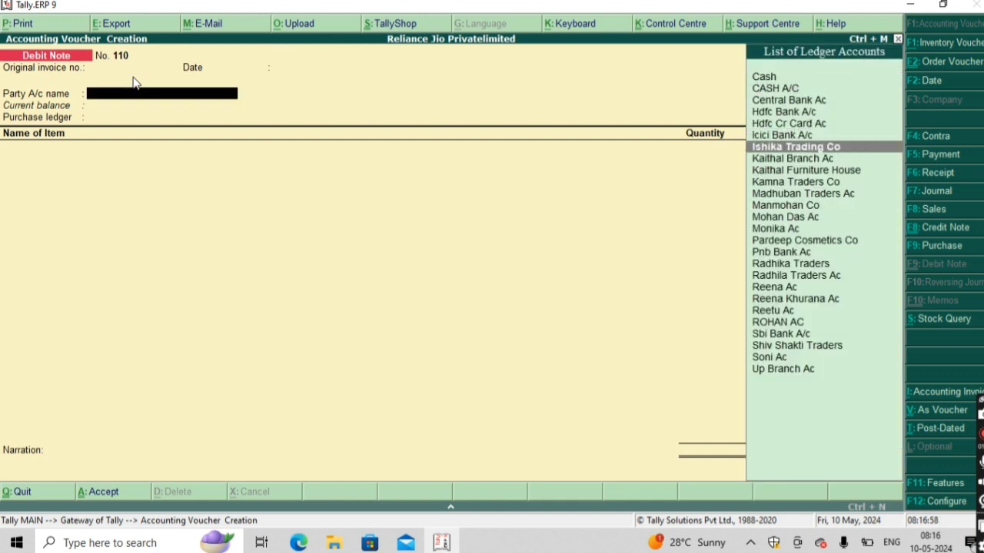
key(Down)
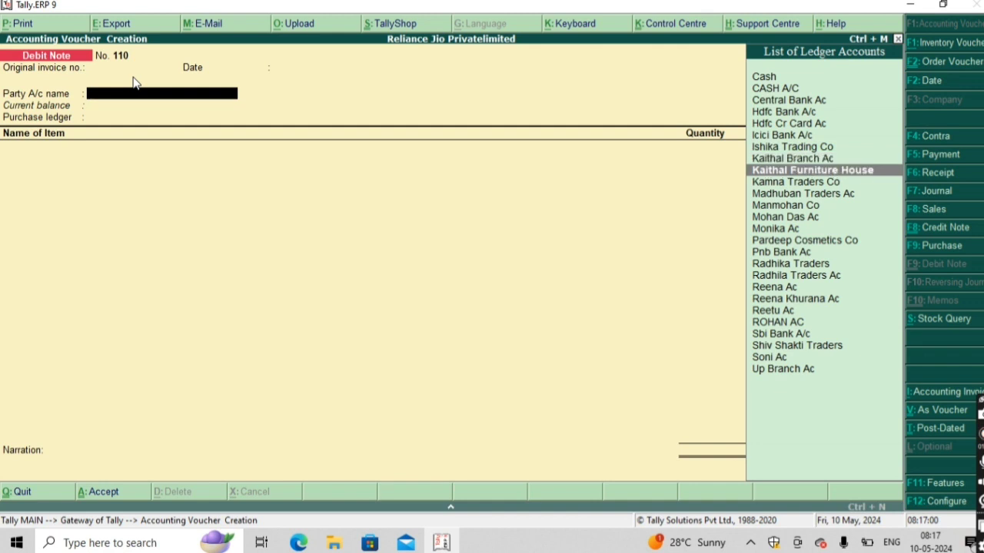
key(Return)
key(Return)
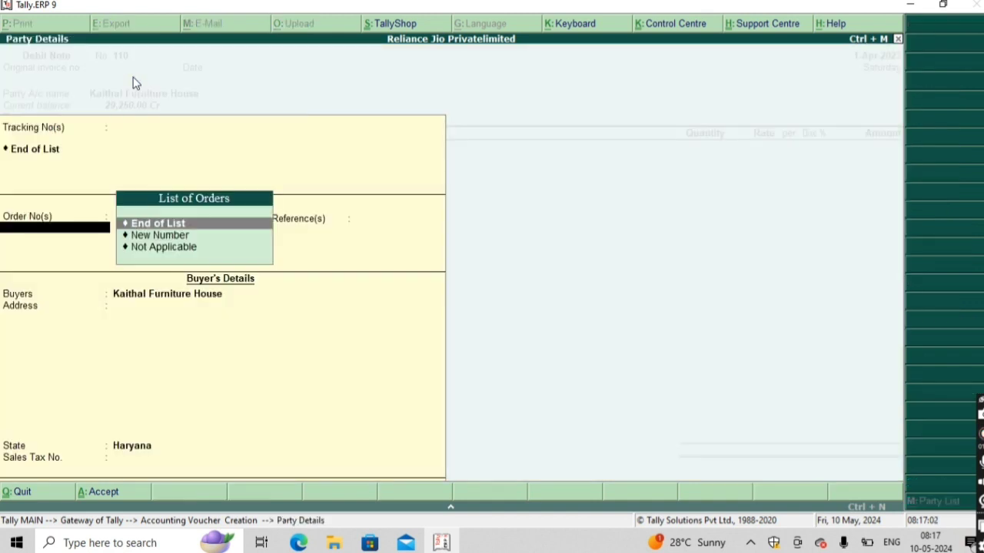
key(Return)
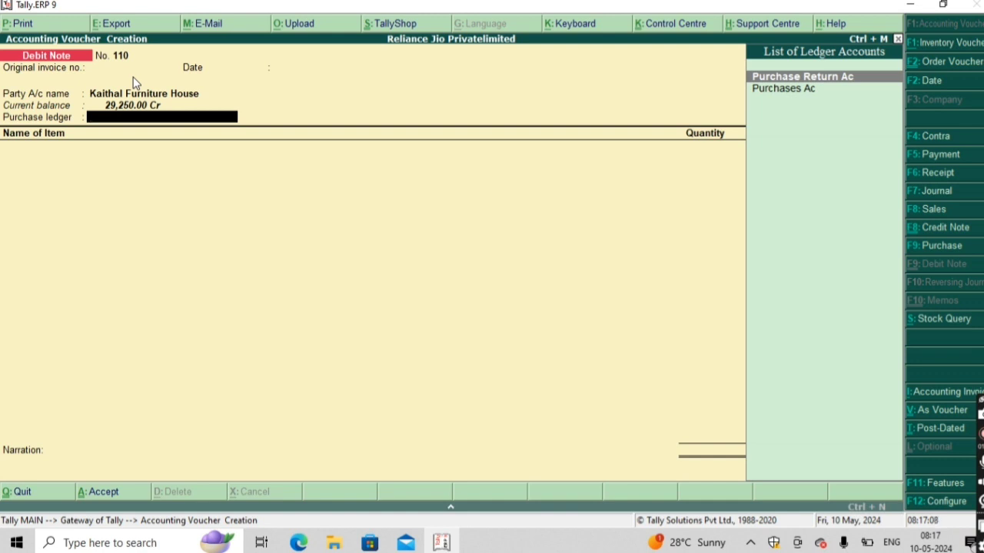
key(Return)
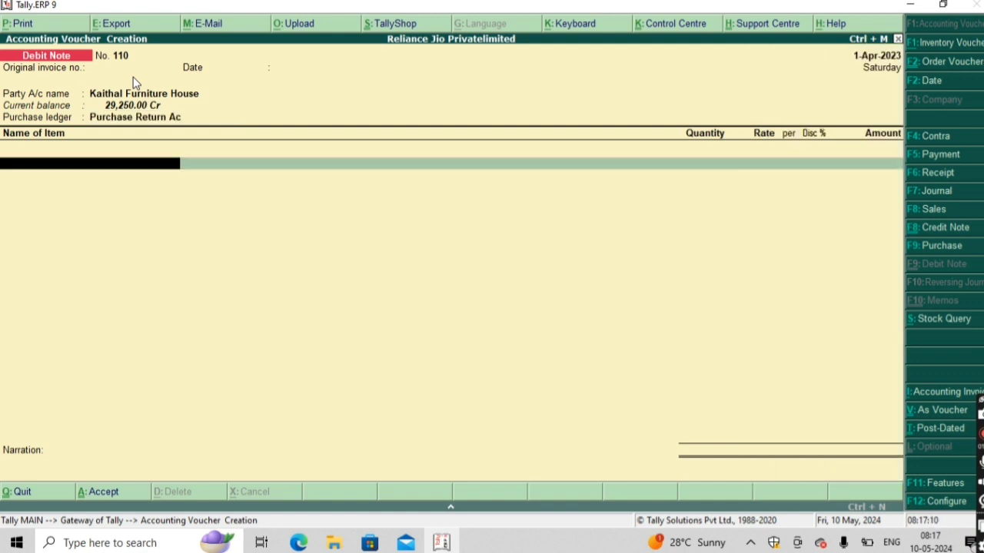
Add BED as the first returned item, with tracking and order numbers set to Not Applicable.
text(B)
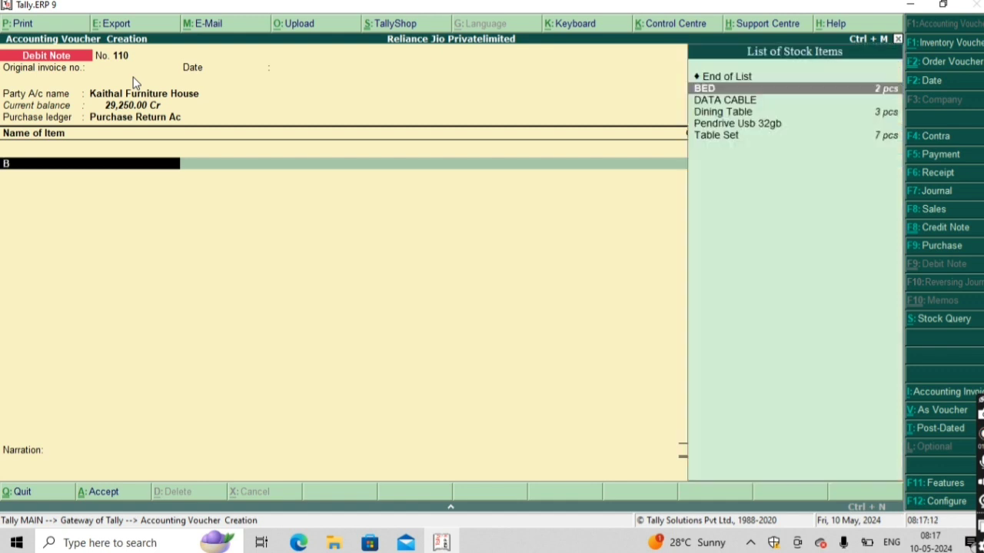
key(Return)
key(Return)
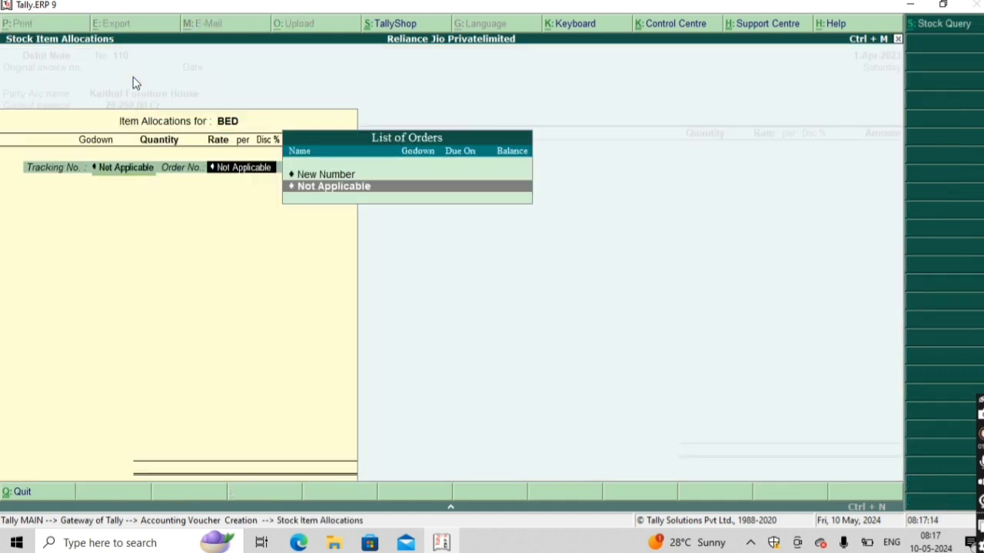
key(Return)
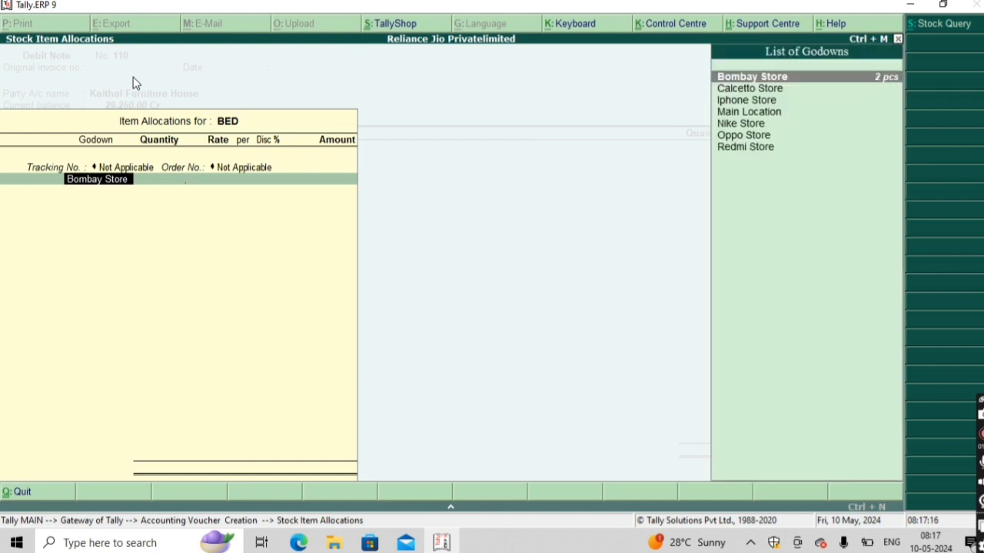
Allocate 1 piece of BED from Main Location at a rate of 12,000 with a 5% discount.
text(M)
key(Return)
text(1)
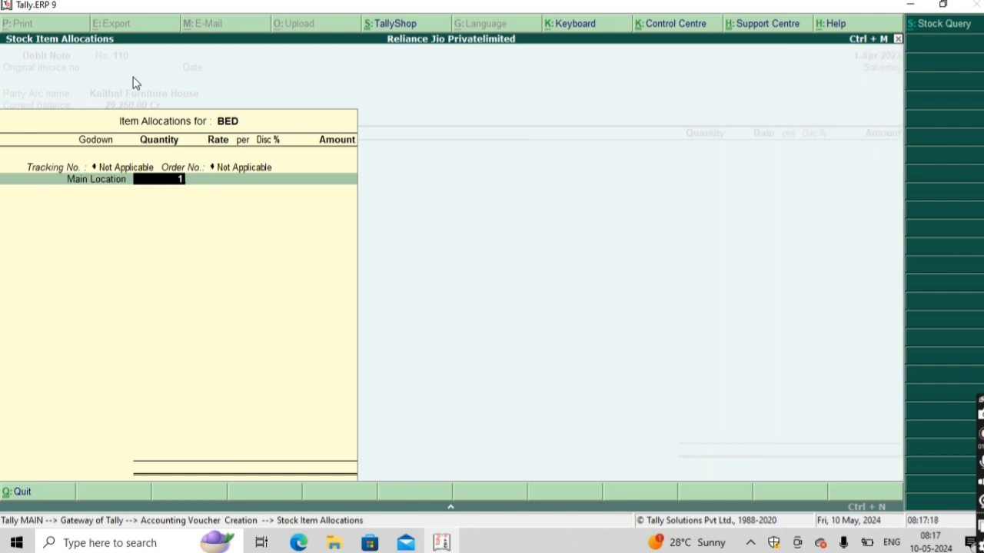
key(Return)
key(Return)
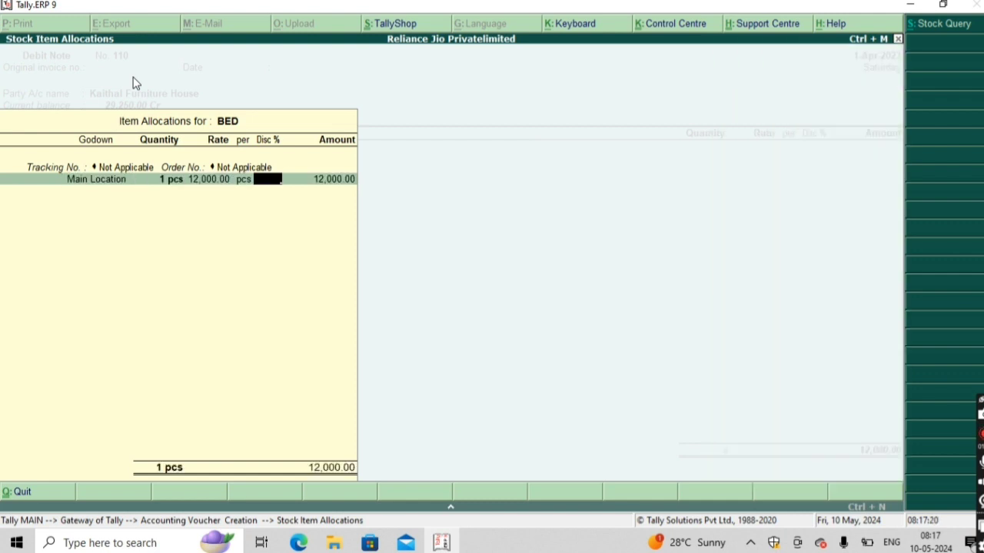
text(5)
key(Return)
key(Return)
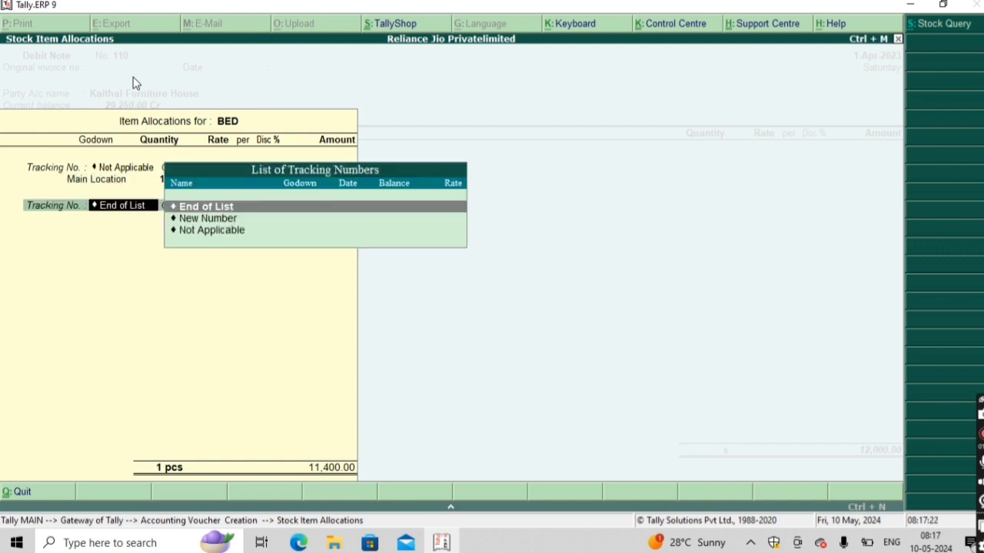
key(Return)
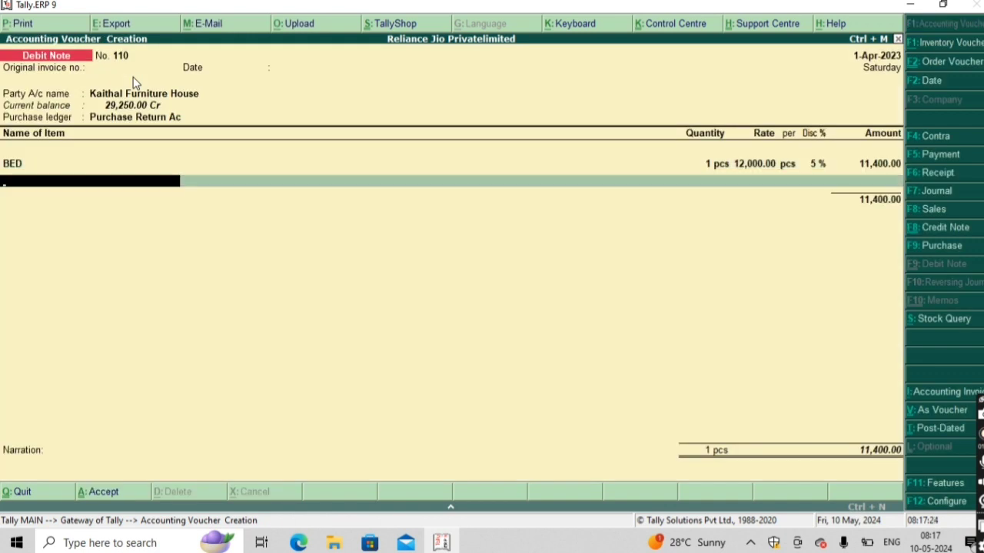
Add CHAIRS as the second returned item, with tracking and order numbers set to Not Applicable.
text(R)
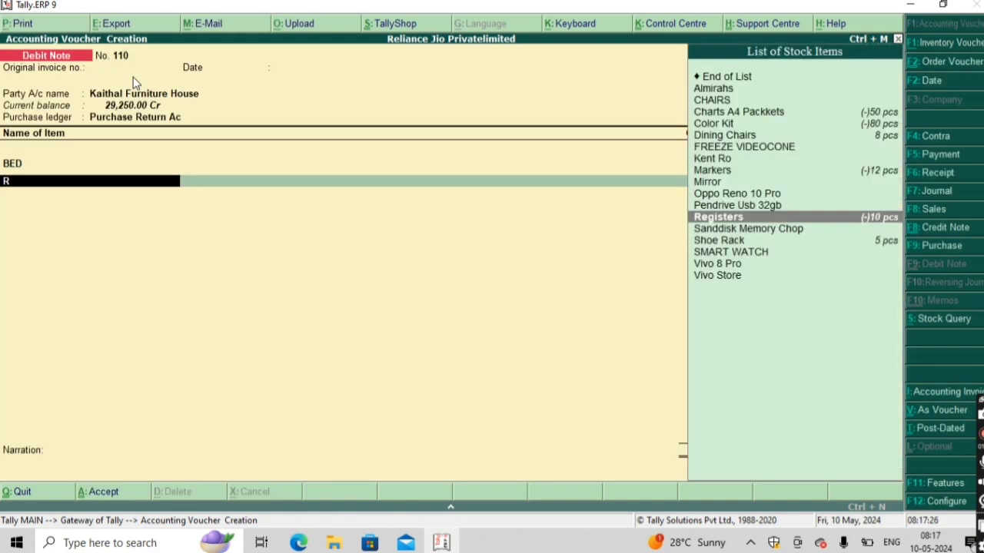
key(Up)
key(Up)
key(Up)
key(Up)
key(Up)
key(Up)
key(Up)
key(Up)
key(Up)
key(Up)
key(Up)
key(Up)
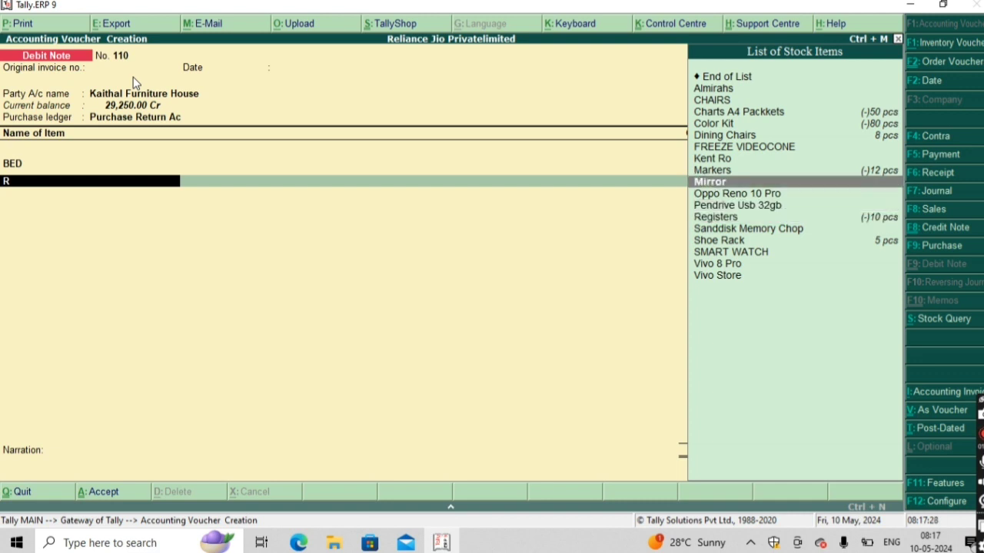
key(Down)
key(Down)
key(Return)
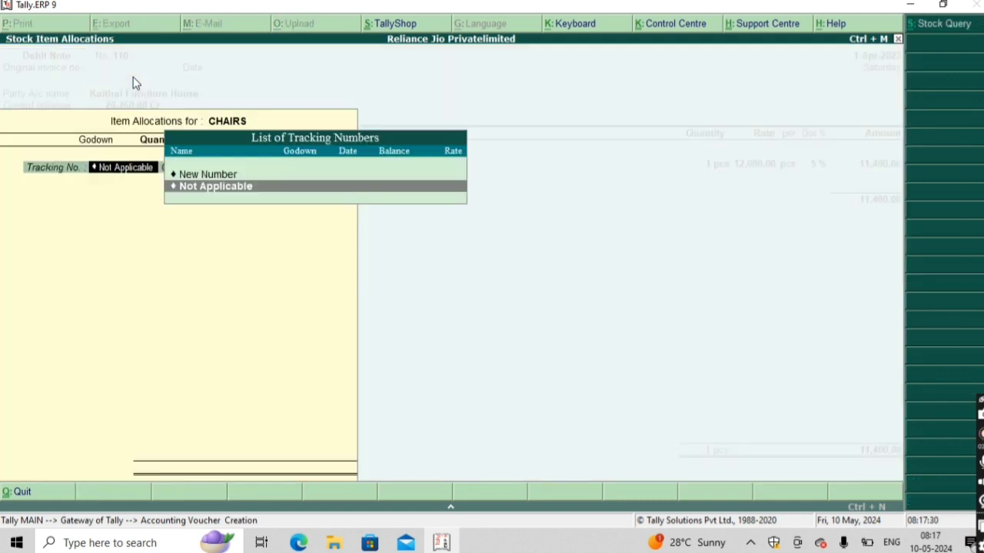
key(Return)
key(Return)
Set the CHAIRS allocation to Main Location with a quantity of 2 pieces.
key(BackSpace)
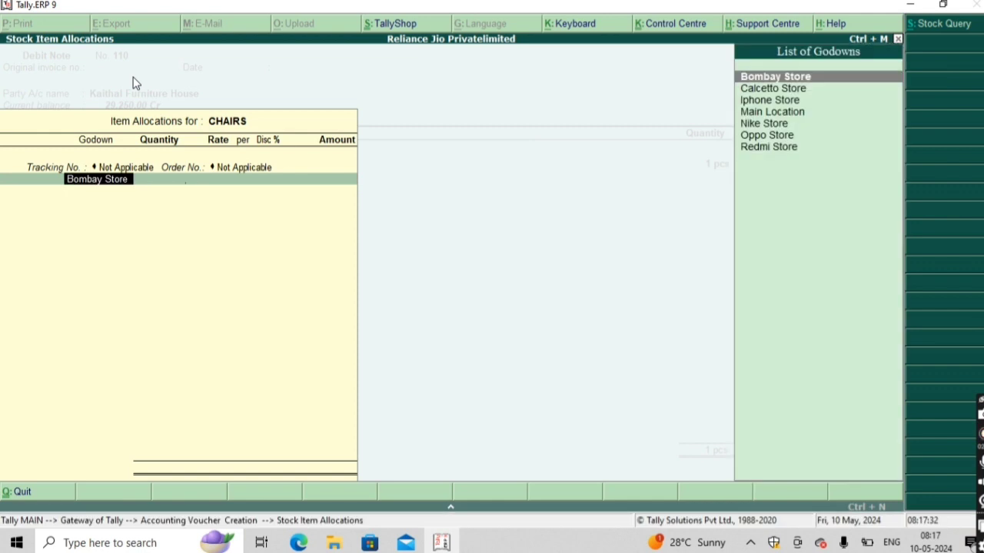
text(M)
key(Return)
key(Return)
key(BackSpace)
key(BackSpace)
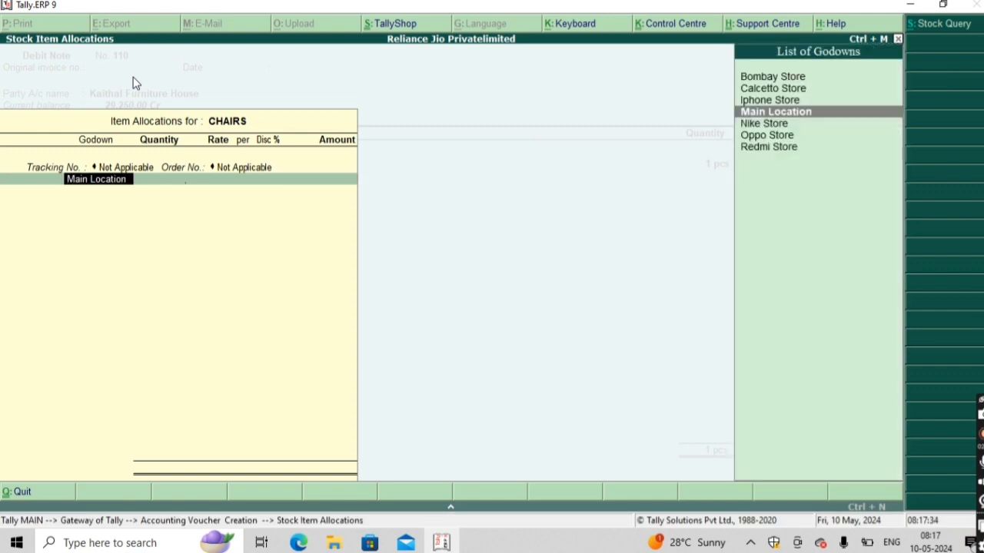
key(Return)
key(Return)
key(BackSpace)
text(2)
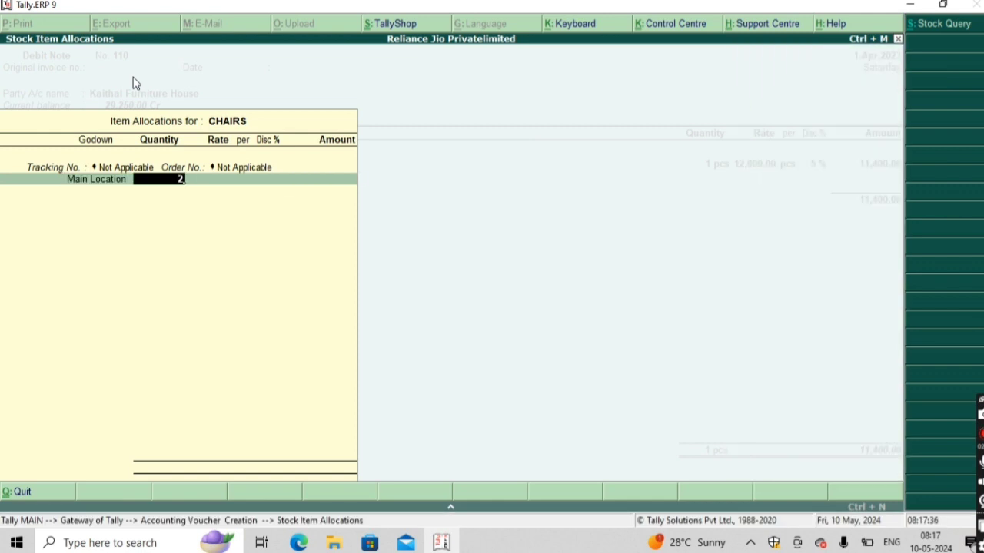
key(Return)
Enter a rate of 2,000 and a 10% discount for the CHAIRS, and finish the allocation.
text(2,0)
text(000)
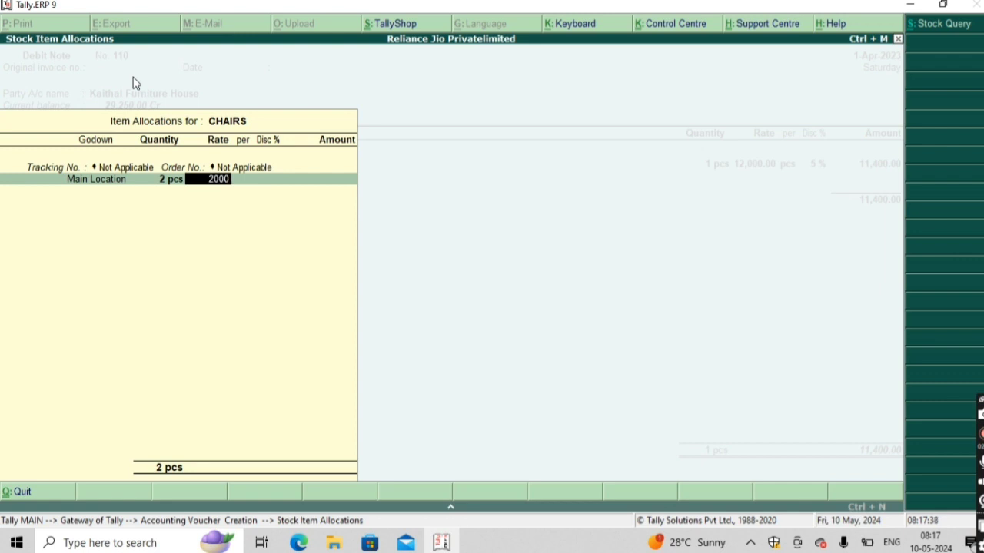
key(Return)
key(Return)
text(10)
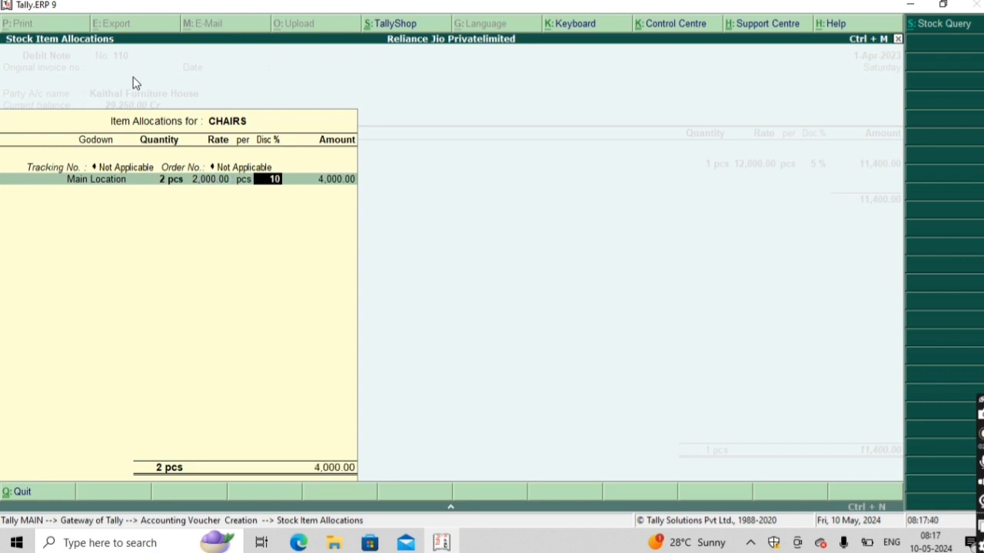
key(Return)
key(Return)
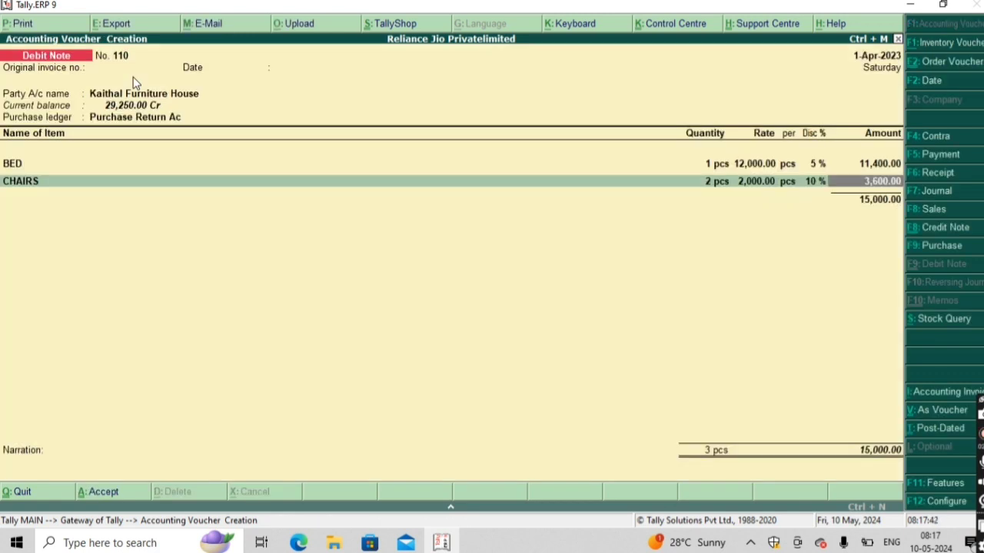
End the item list, leave the narration blank and accept the debit note.
key(Return)
key(Return)
key(Return)
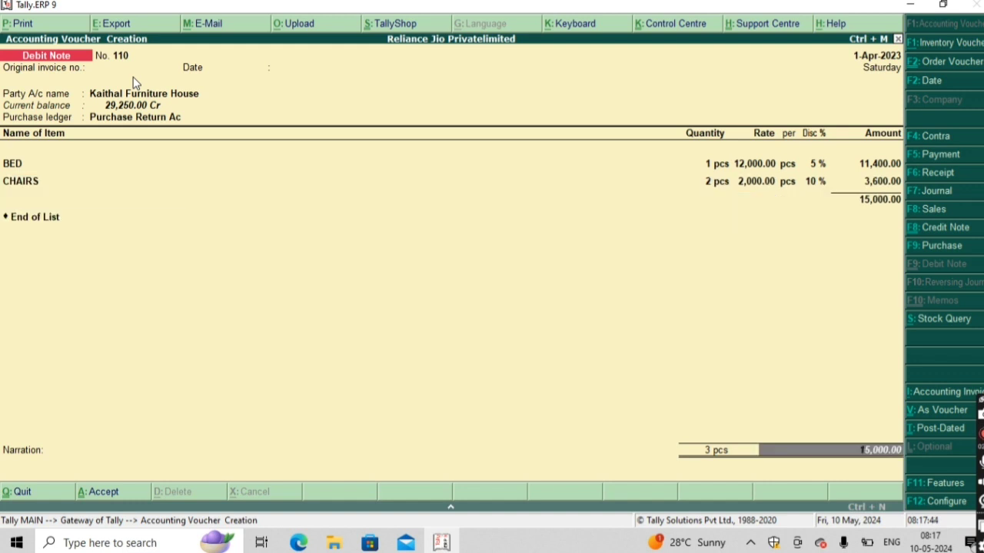
key(Return)
key(Return)
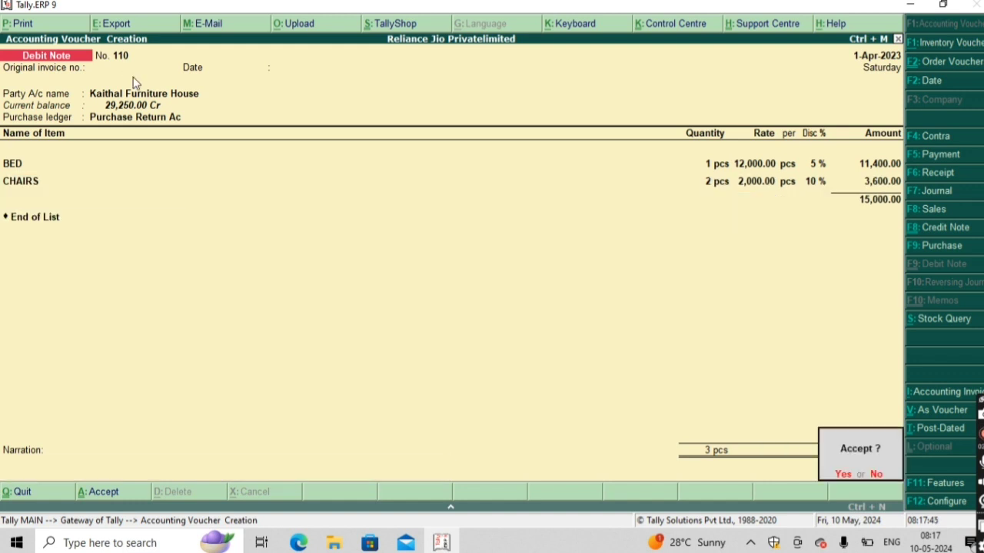
key(Return)
Accept the finished debit note and choose Madhuban Traders Ac as the party account of a new debit note.
key(Return)
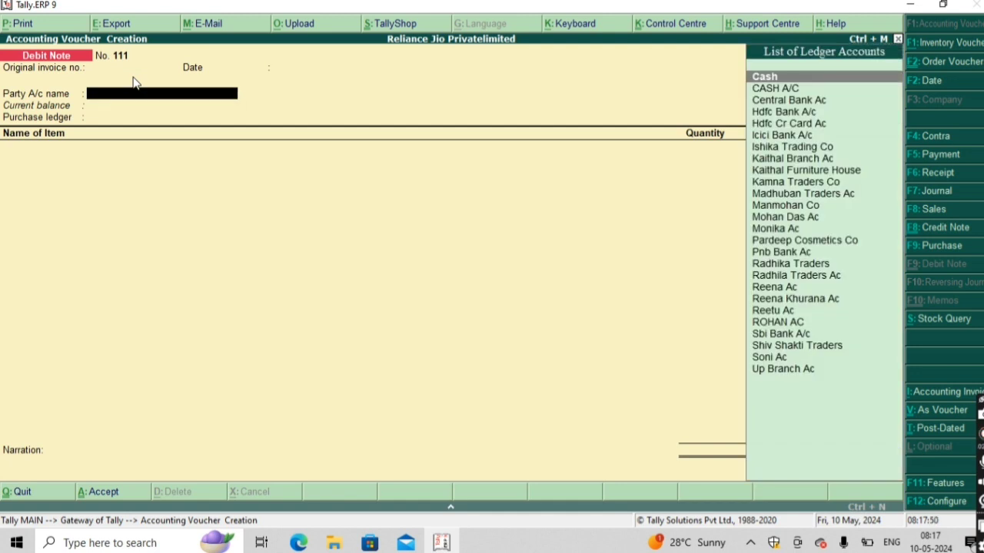
key(Down)
key(Down)
key(Down)
key(Down)
key(Down)
key(Down)
key(Down)
key(Down)
key(Down)
key(Down)
key(Down)
key(Down)
key(Up)
key(Up)
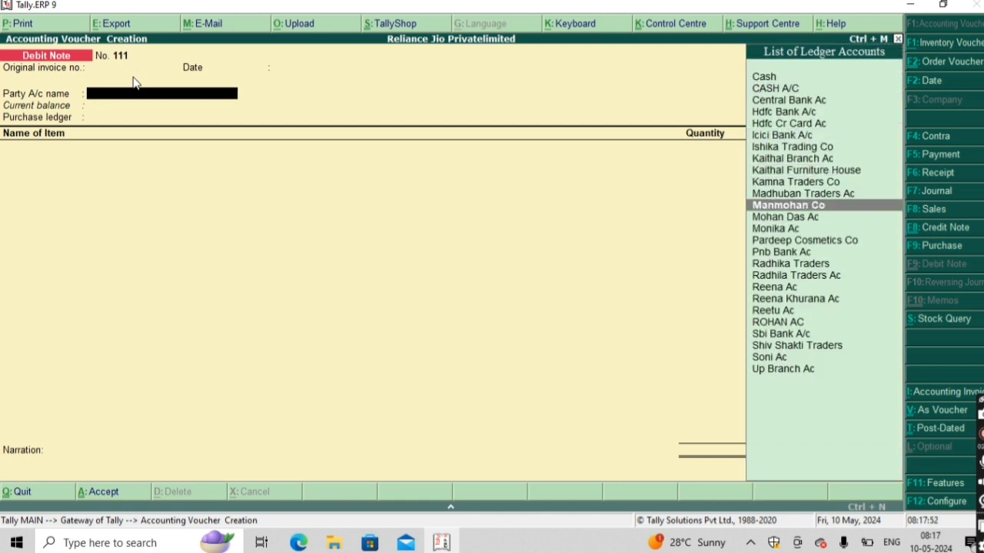
key(Return)
Accept the party details without tracking or order numbers, and set the purchase ledger to Purchase Return Ac.
key(Return)
key(Return)
key(Return)
key(Return)
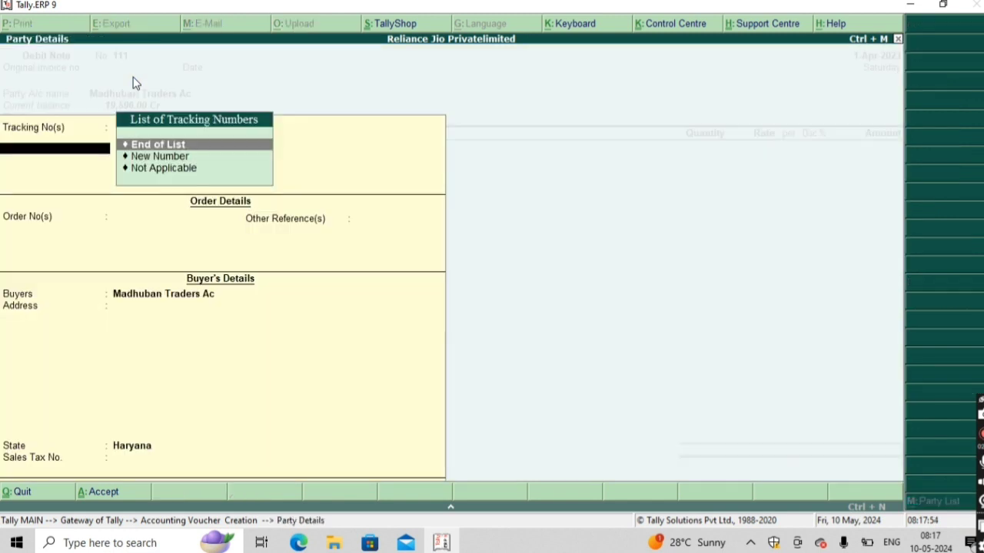
key(Return)
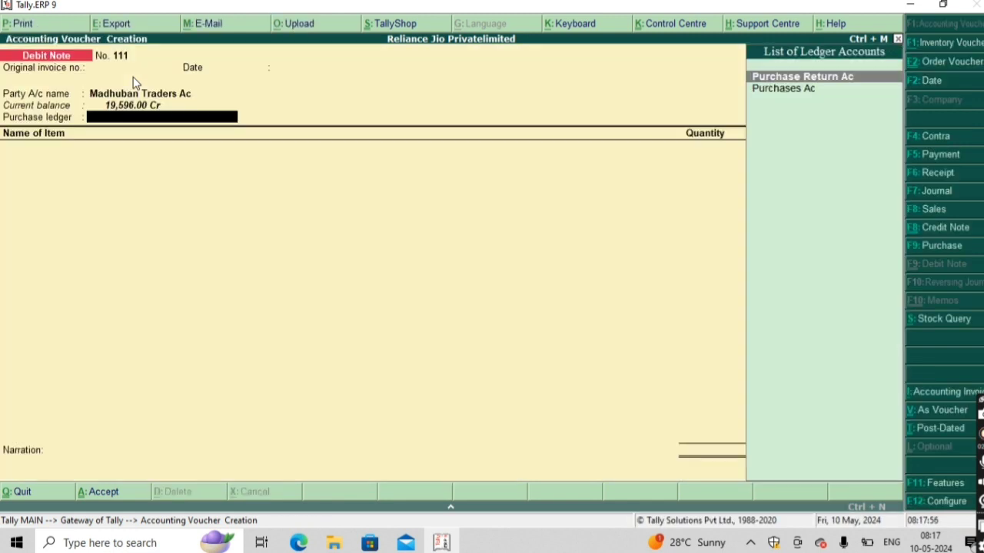
key(Return)
Add Shoe Rack as the first returned item, with tracking and order numbers set to Not Applicable.
text(O)
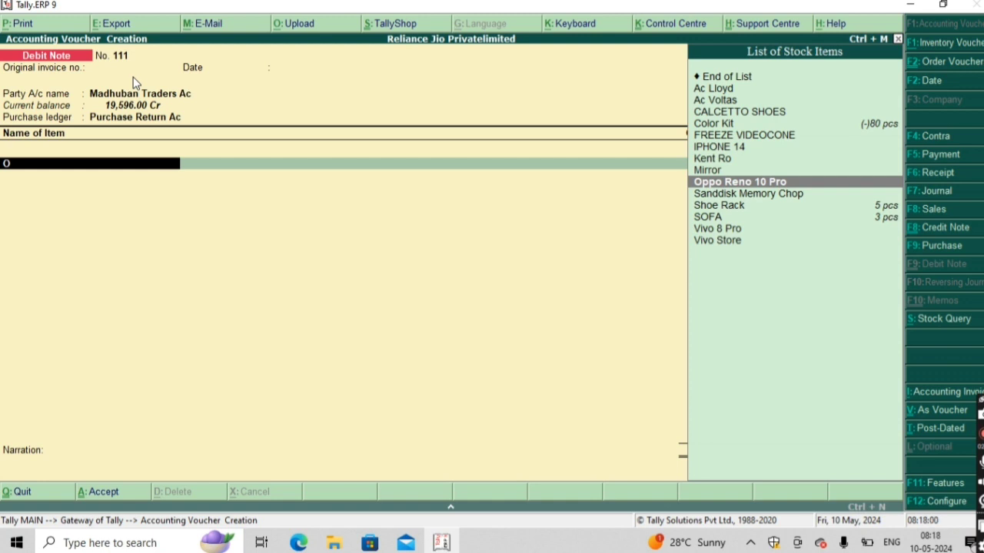
key(Down)
key(Down)
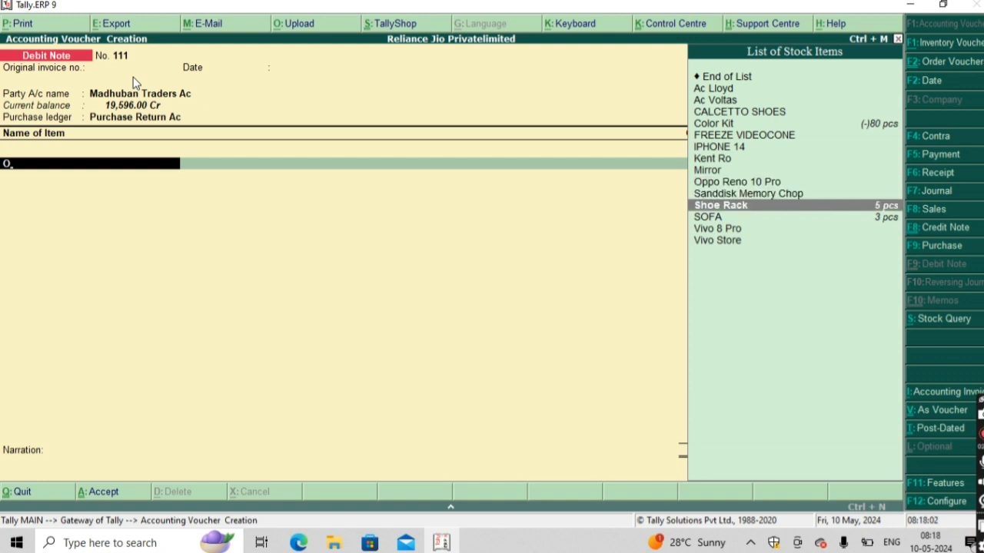
key(Return)
key(Return)
key(Return)
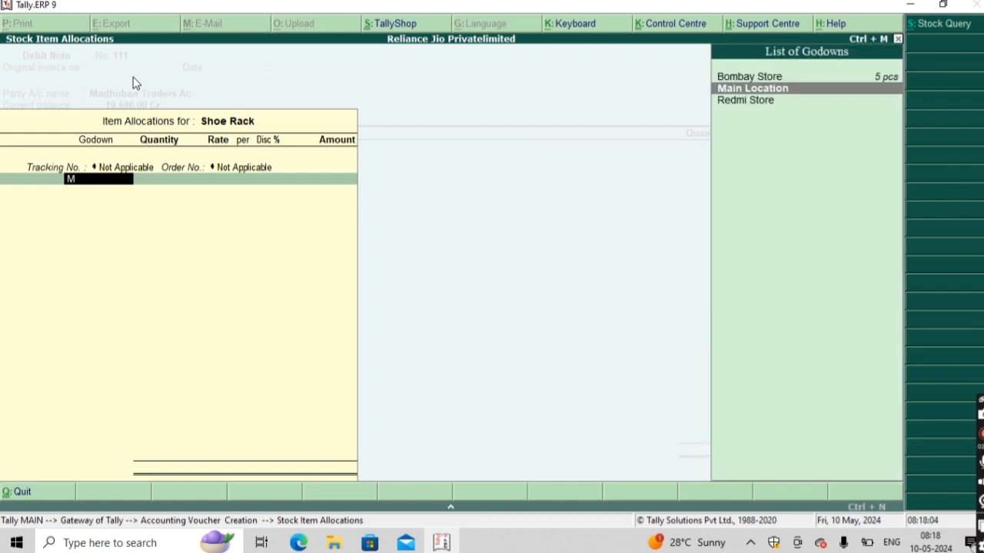
Set the Shoe Rack allocation to Main Location with a quantity of 3 pieces.
key(Return)
text(3)
key(Return)
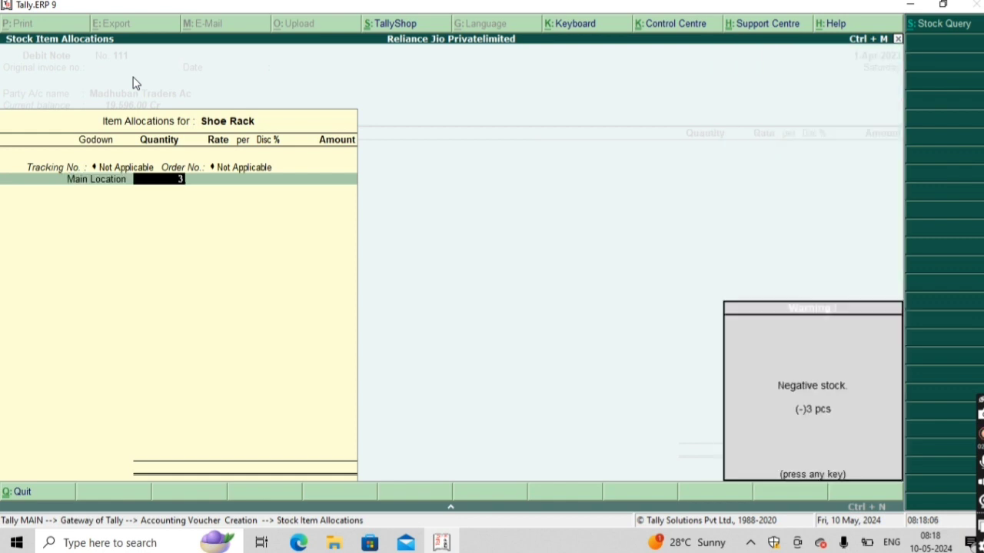
key(Return)
Apply a rate of 2,500 and a 9% discount to the Shoe Rack, and finish the allocation.
key(Return)
key(Return)
text(9)
key(Return)
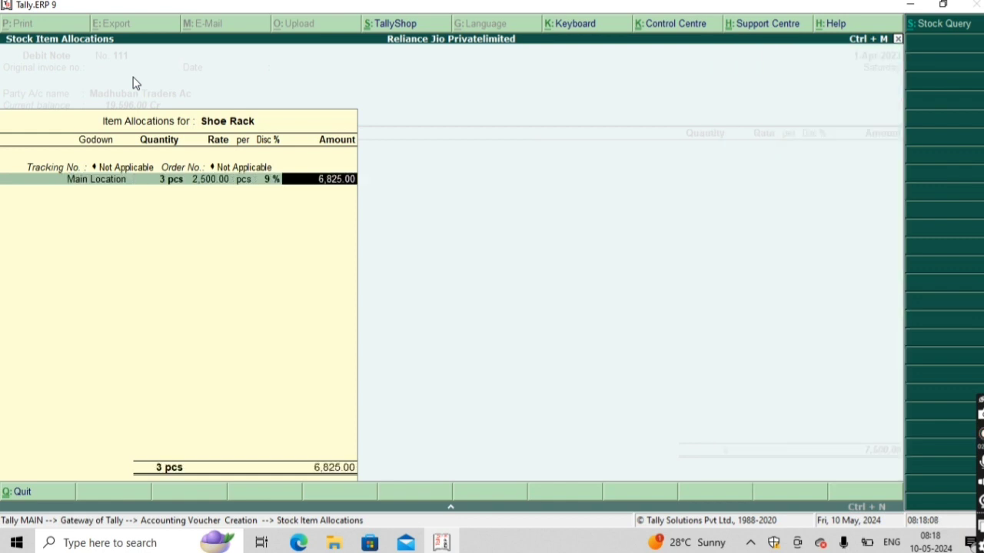
key(Return)
key(Return)
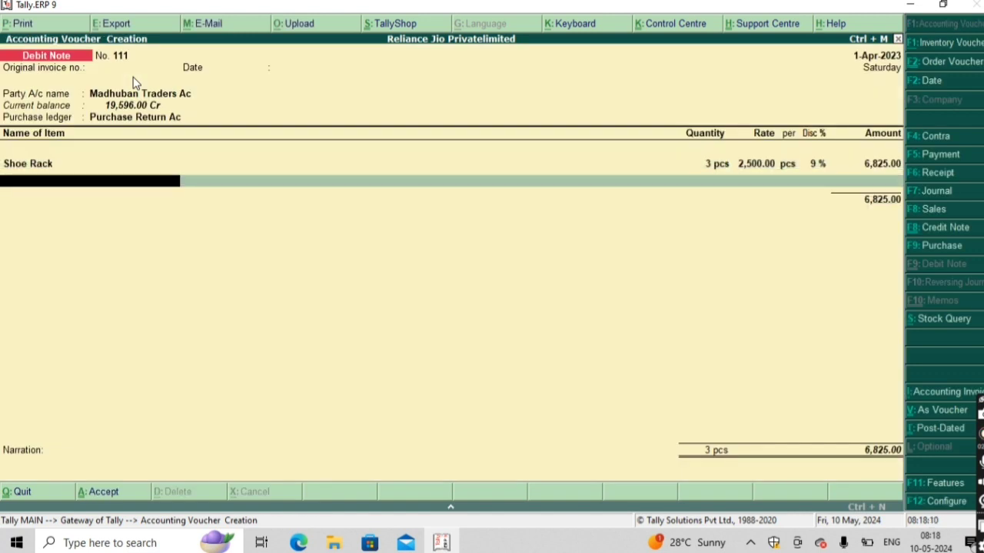
Add Dining Chairs as the second returned item, with tracking and order numbers set to Not Applicable.
text(P)
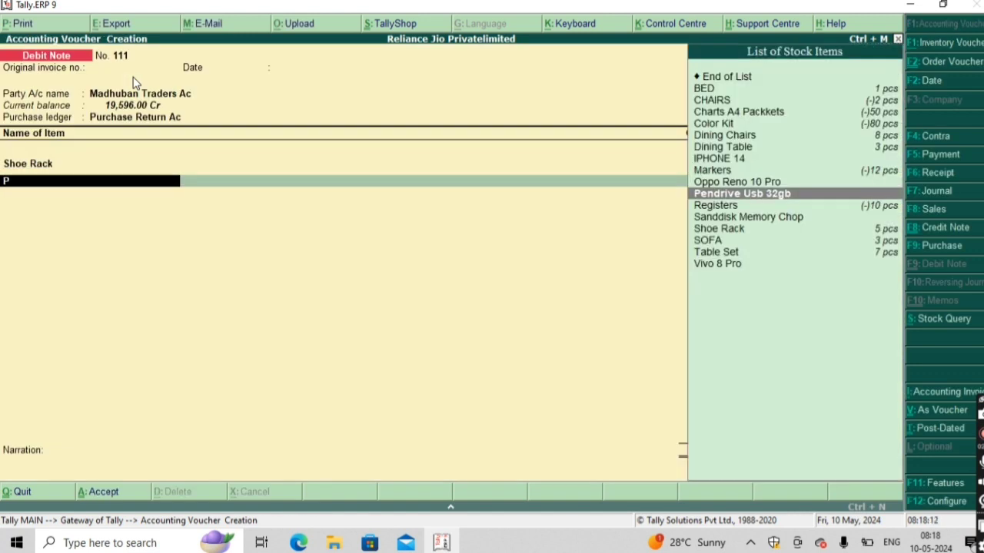
key(Up)
key(Up)
key(Up)
key(Up)
key(Up)
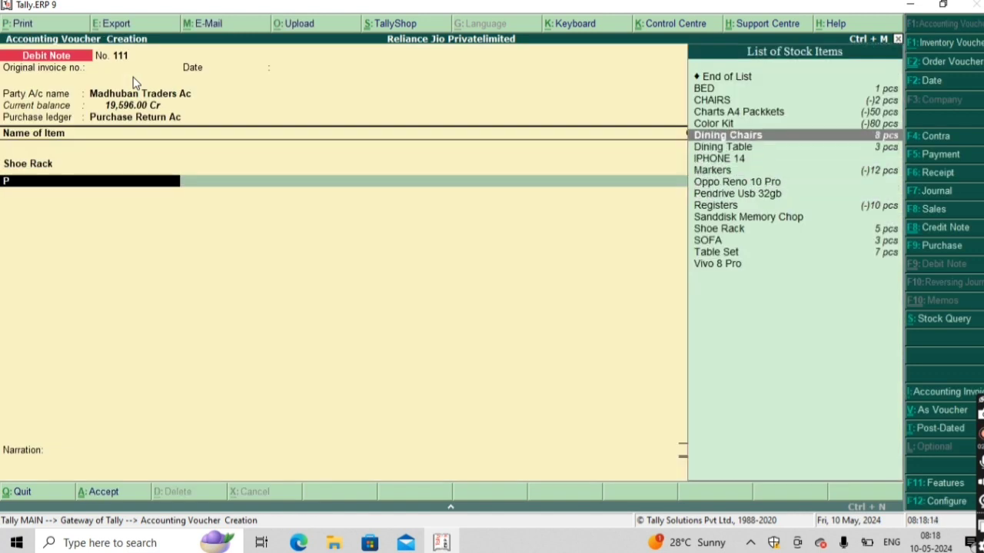
key(Return)
key(Return)
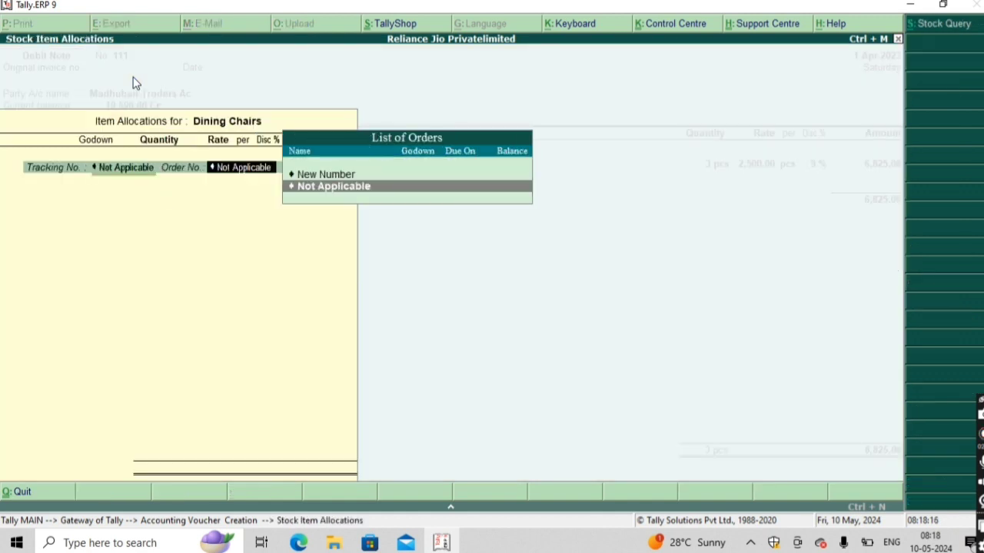
key(Return)
Set the Dining Chairs allocation to Main Location with a quantity of 6 pieces.
text(m)
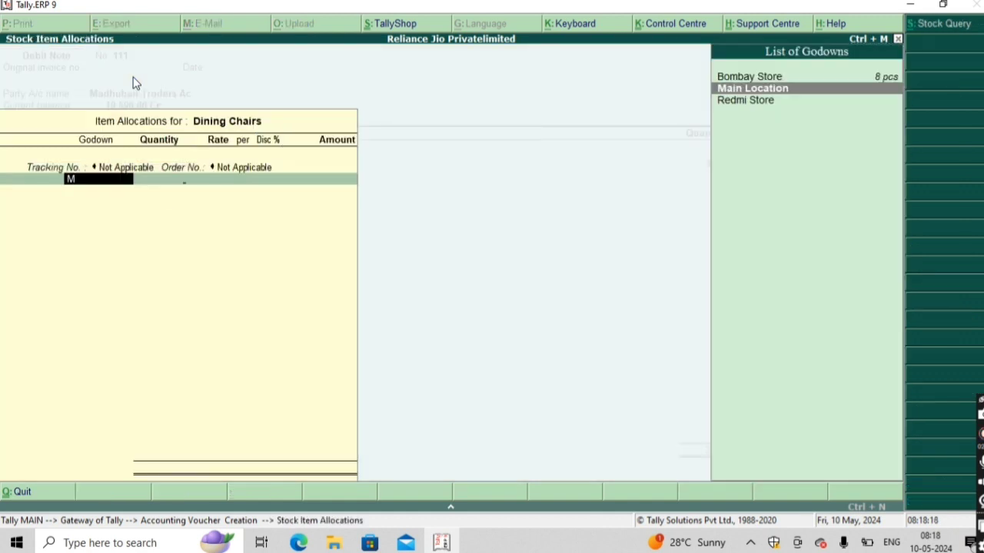
key(Return)
text(6)
key(Return)
key(Return)
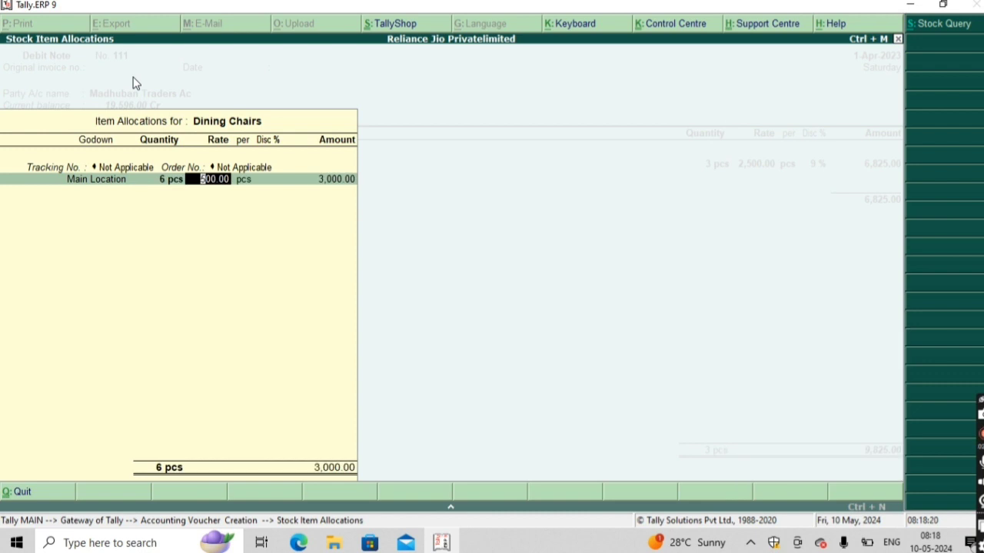
Apply a rate of 500 and an 8% discount to the Dining Chairs, and finish the allocation.
key(Return)
key(Return)
text(8)
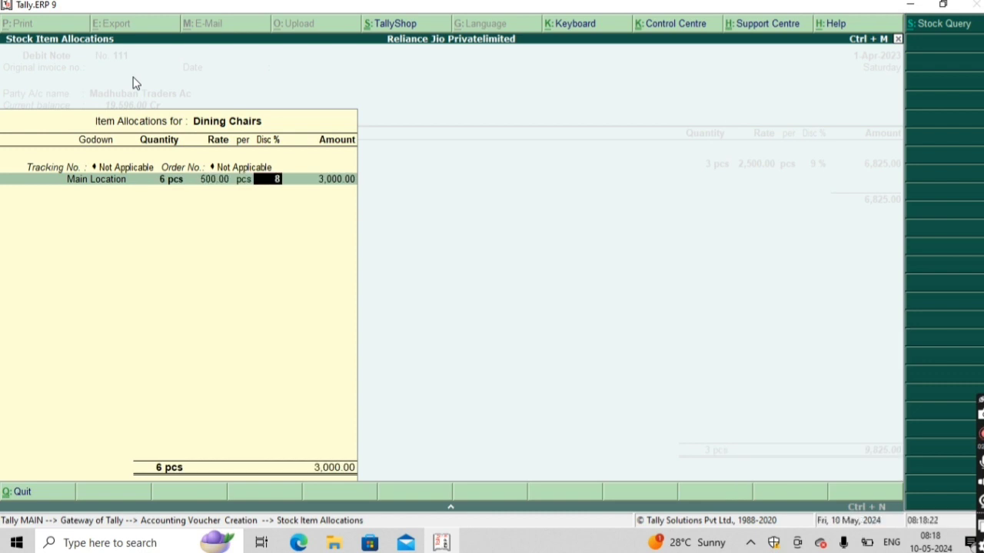
key(Return)
key(Return)
key(Return)
End the item list of the Madhuban Traders debit note, leave the narration blank and accept the voucher.
key(Return)
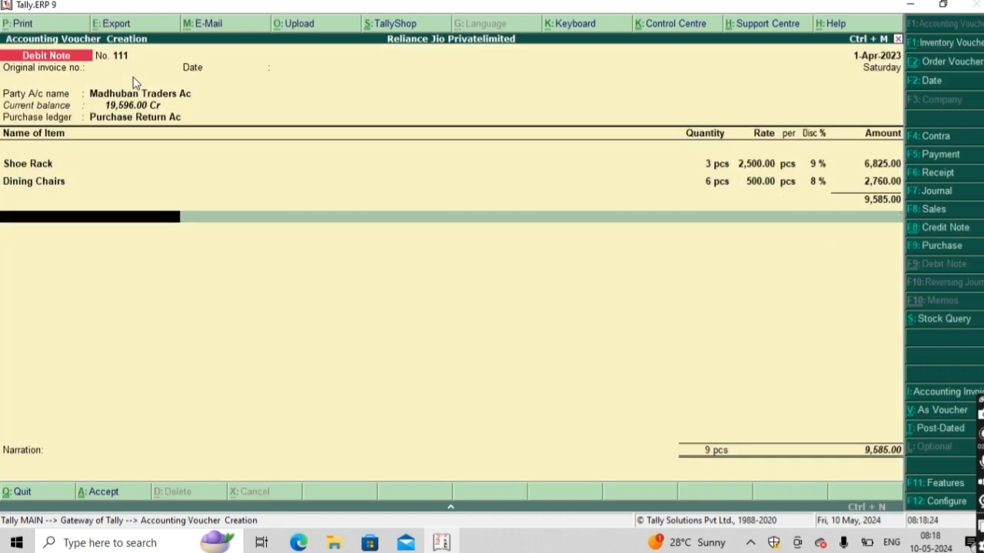
key(Return)
key(Return)
key(Return)
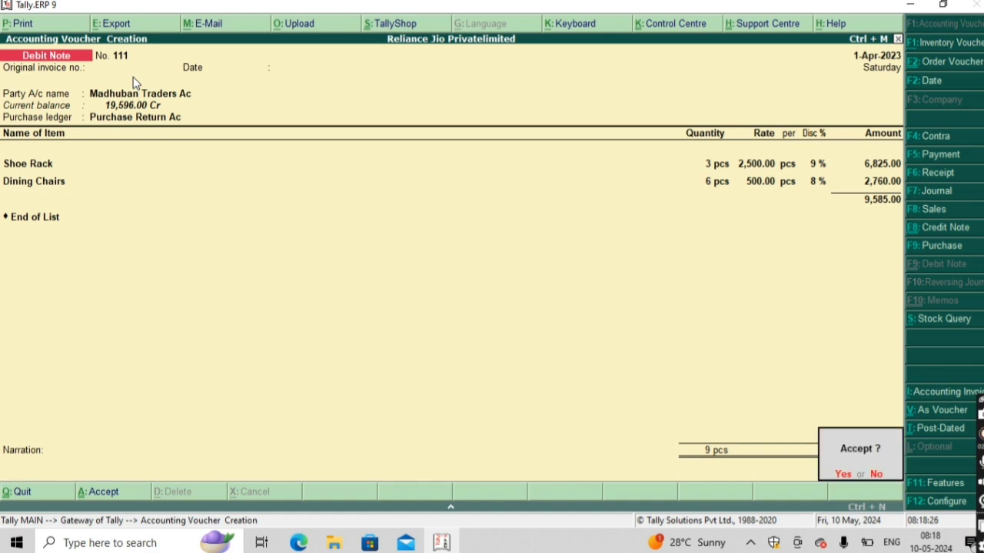
key(Return)
Leave the original invoice number and date blank, and choose Radhila Traders Ac as the new debit note's party account.
key(Return)
key(Return)
key(Return)
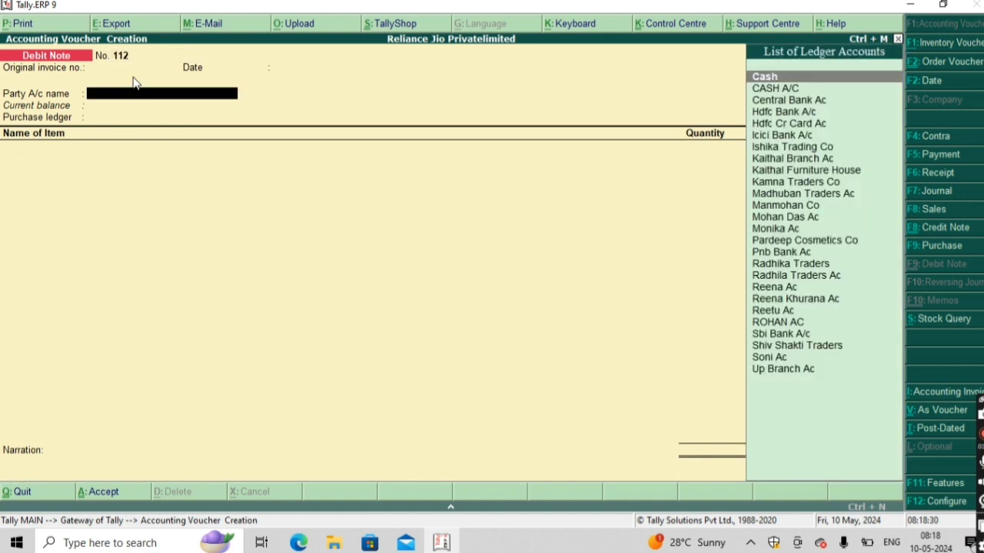
key(Down)
key(Down)
key(Down)
key(Down)
key(Down)
key(Down)
key(Down)
key(Down)
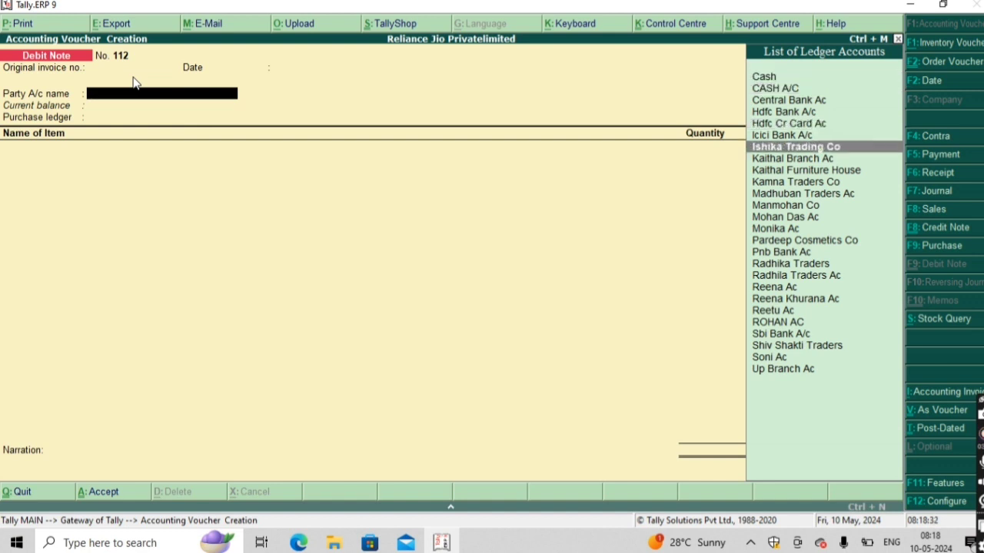
key(Down)
key(Down)
key(Down)
key(Down)
key(Down)
key(Down)
key(Down)
key(Down)
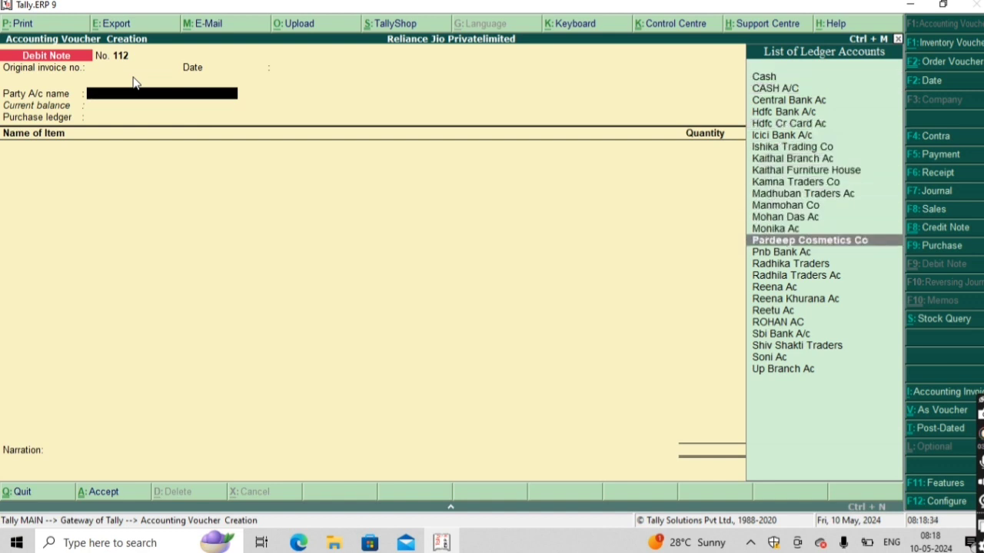
key(Down)
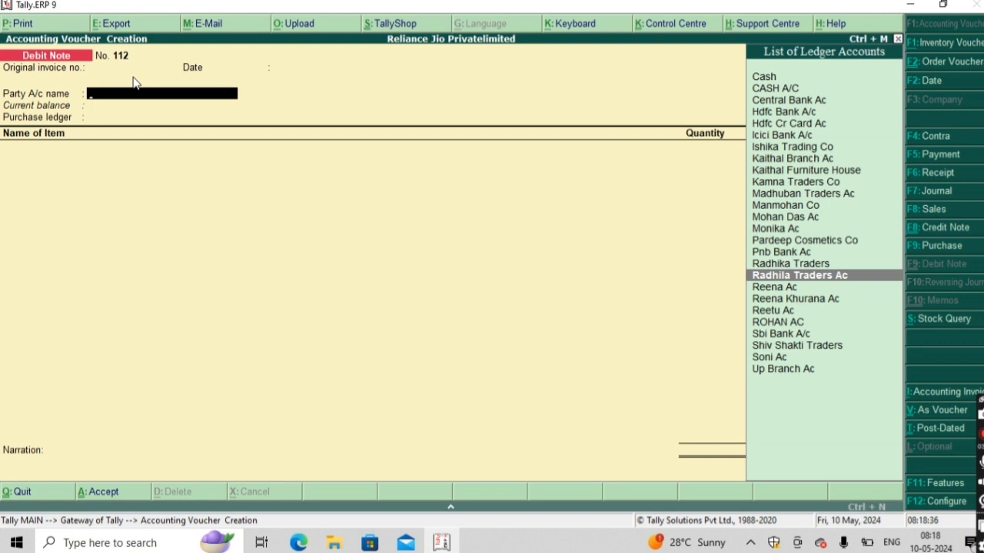
key(Return)
Accept the Radhila Traders party details without tracking or order numbers, and set the purchase ledger to Purchase Return Ac.
key(Return)
key(Return)
key(Return)
key(Return)
key(Return)
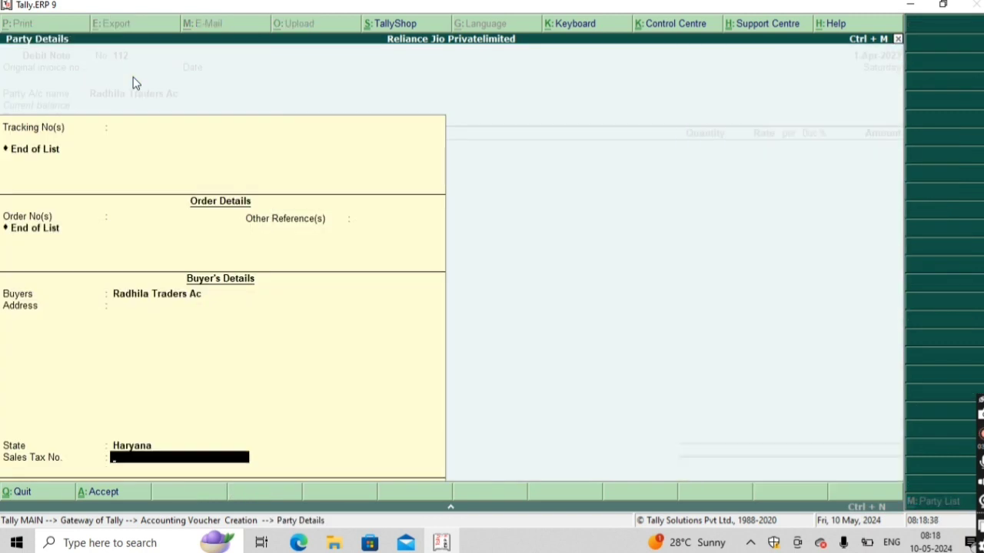
key(Return)
key(Return)
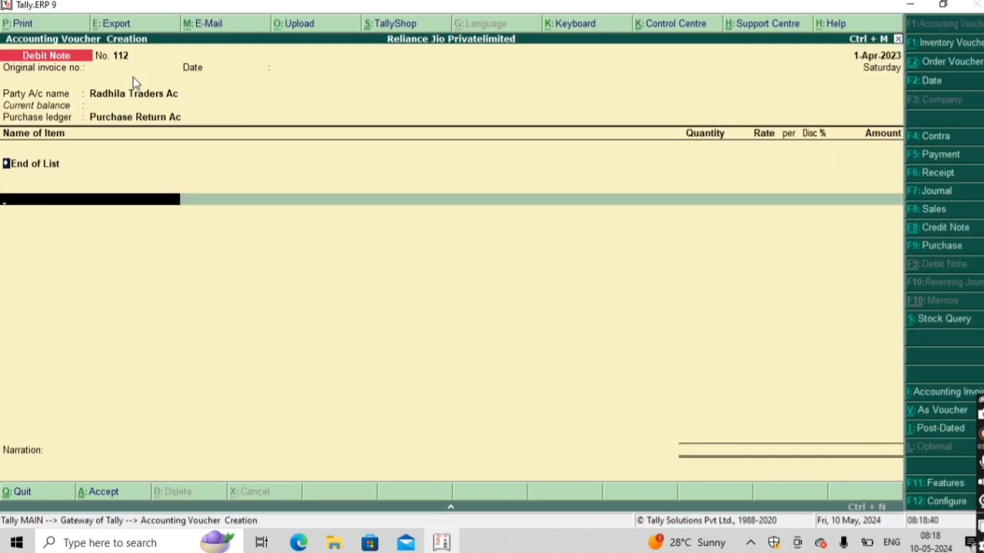
Add Table Set as the returned item, with tracking and order numbers set to Not Applicable.
text(B)
key(Down)
key(Down)
key(Down)
key(Down)
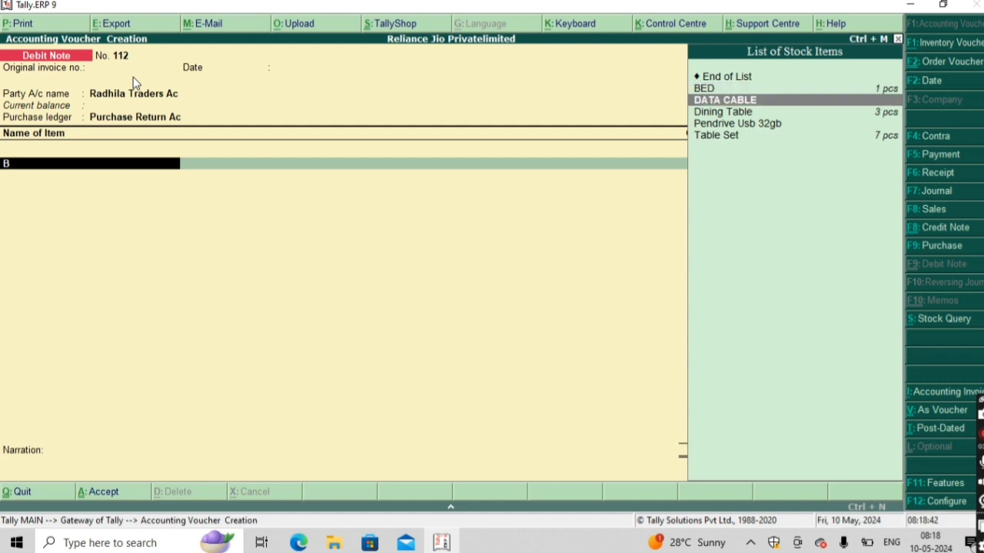
key(Return)
key(Return)
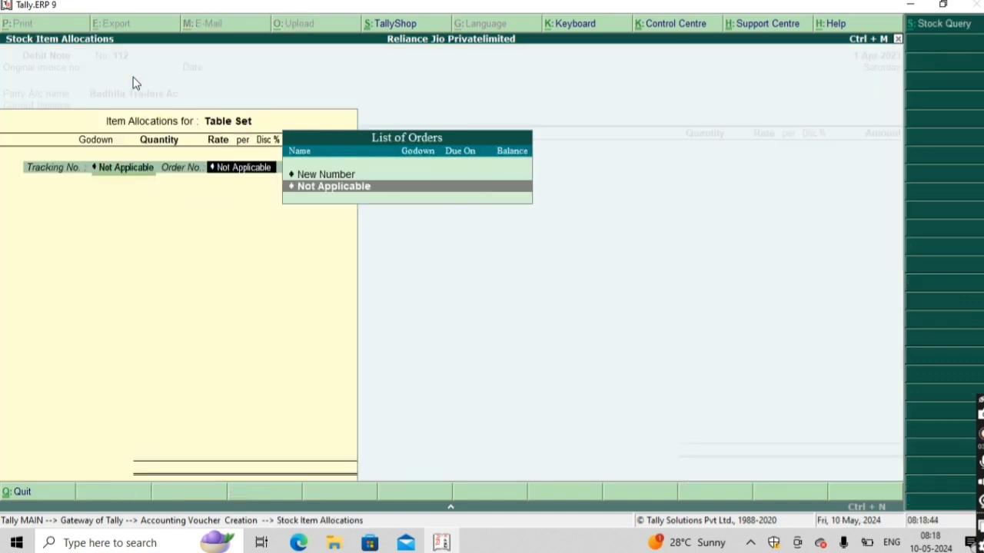
key(Return)
Set the Table Set allocation to Main Location with a quantity of 7 pieces.
text(m)
key(Return)
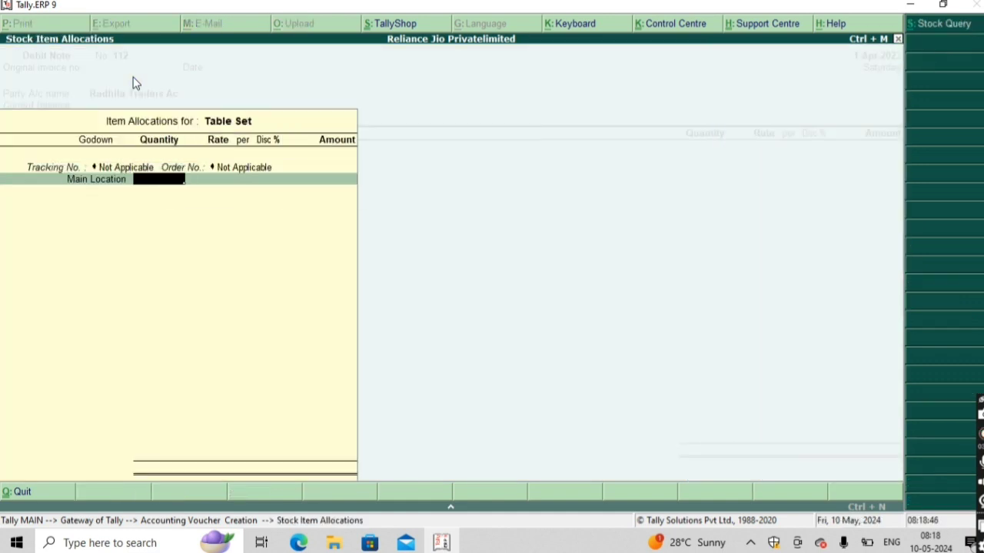
text(7)
key(Return)
key(Return)
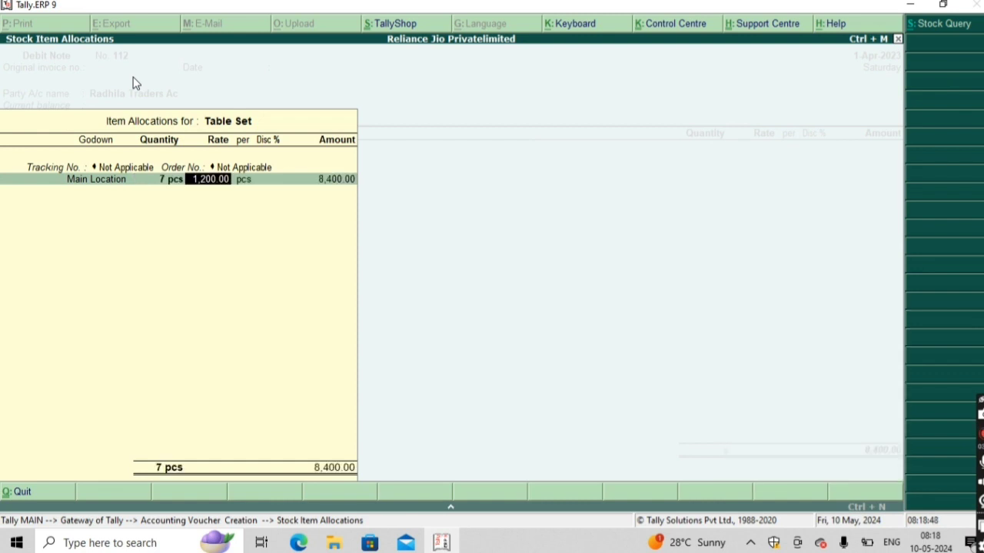
Apply a rate of 1,200 and a 7% discount to the Table Set, and finish the allocation.
key(Return)
key(Return)
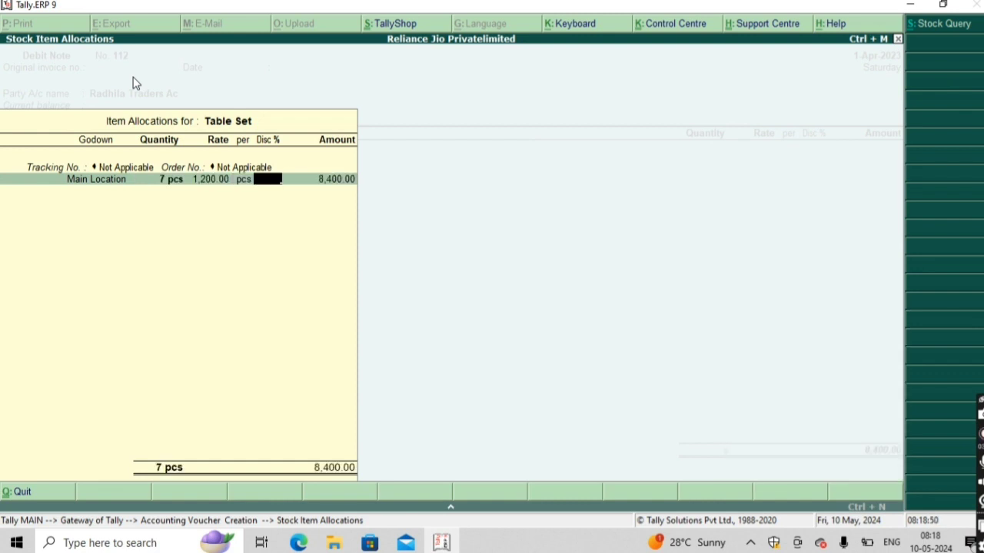
text(78)
key(BackSpace)
key(Return)
key(Return)
key(Return)
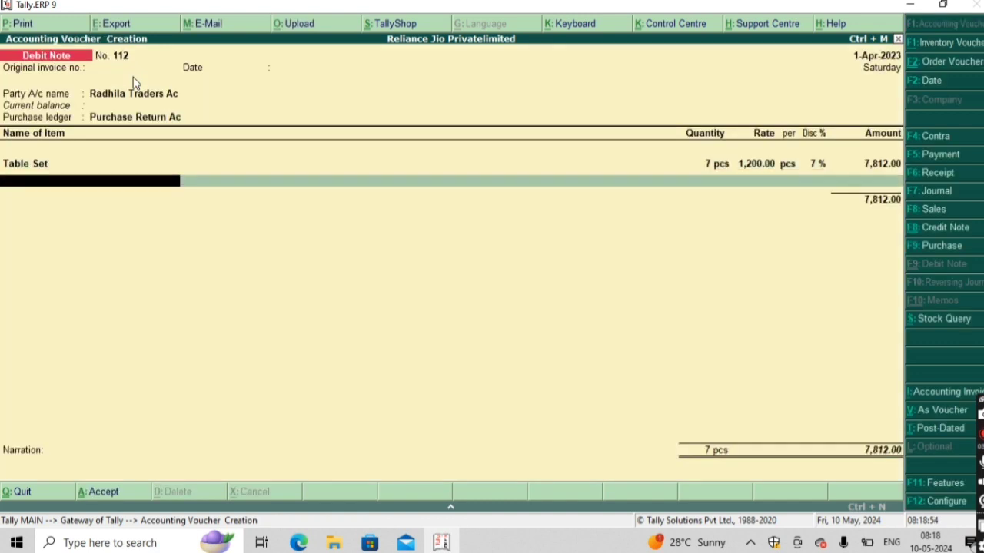
End the item list of the Radhila Traders debit note, leave the narration blank and accept the voucher.
key(Return)
key(Return)
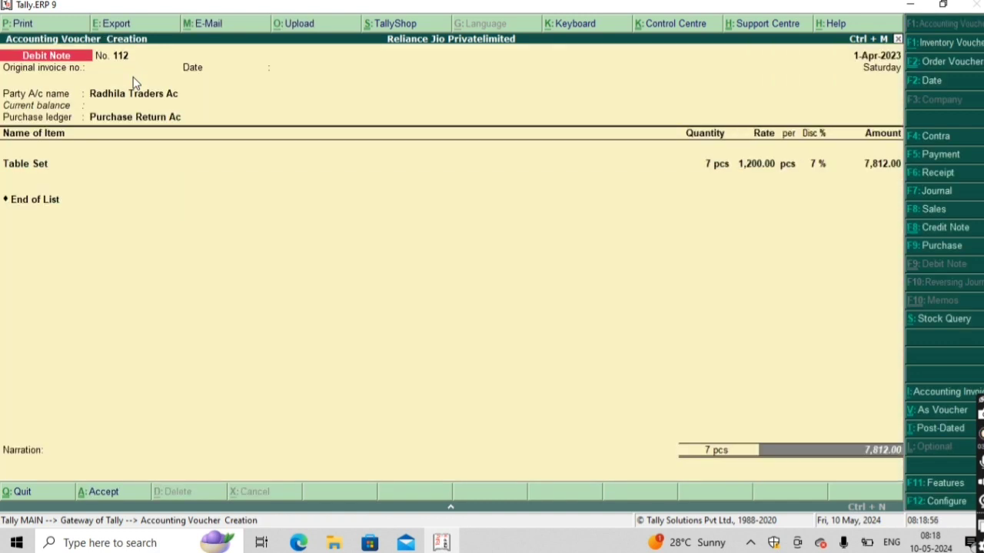
key(Return)
key(Return)
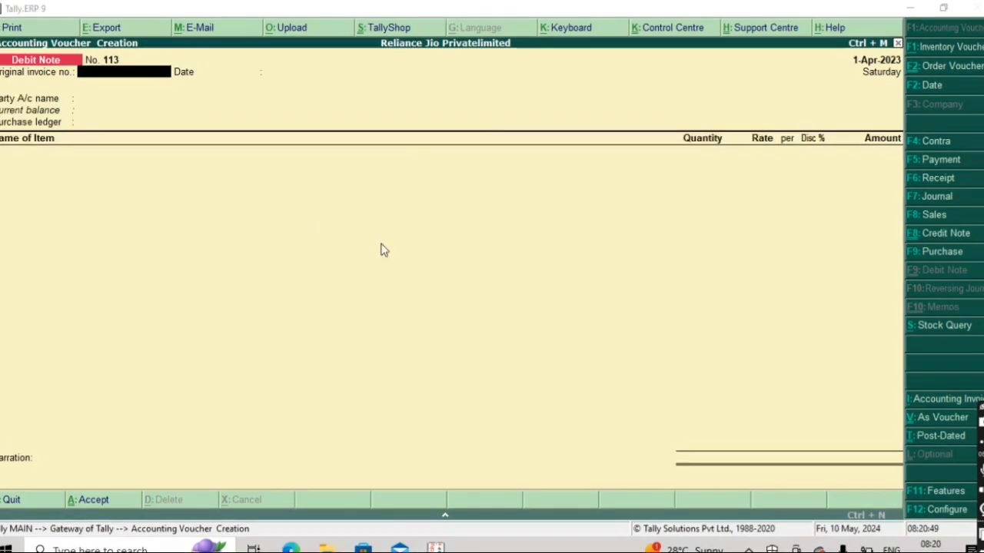
Leave voucher entry without recording another debit note and return to the Gateway of Tally.
key(Return)
key(Escape)
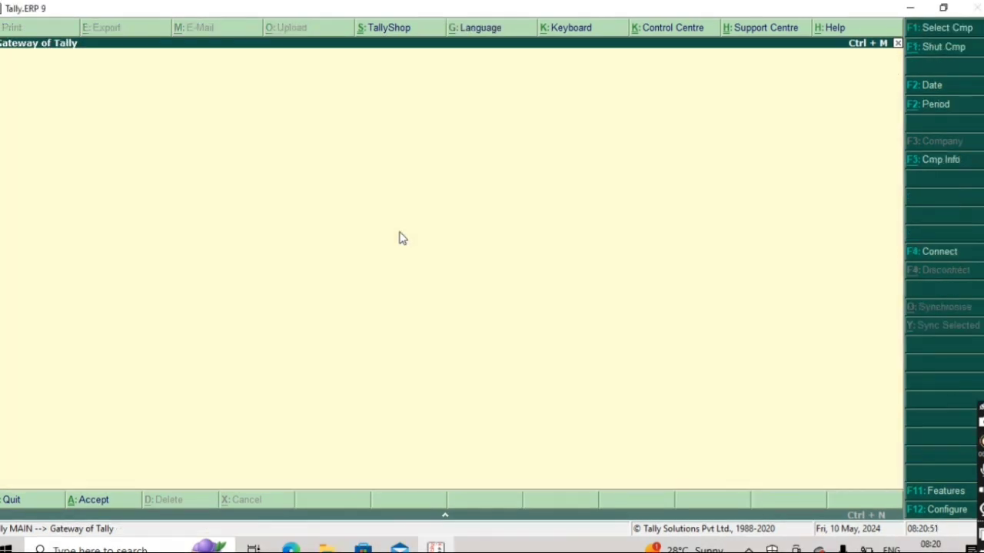
key(Escape)
key(Escape)
Open the Account Books among the display reports.
key(Down)
key(Down)
key(Down)
key(Down)
key(Down)
key(Down)
key(Down)
key(Down)
key(Down)
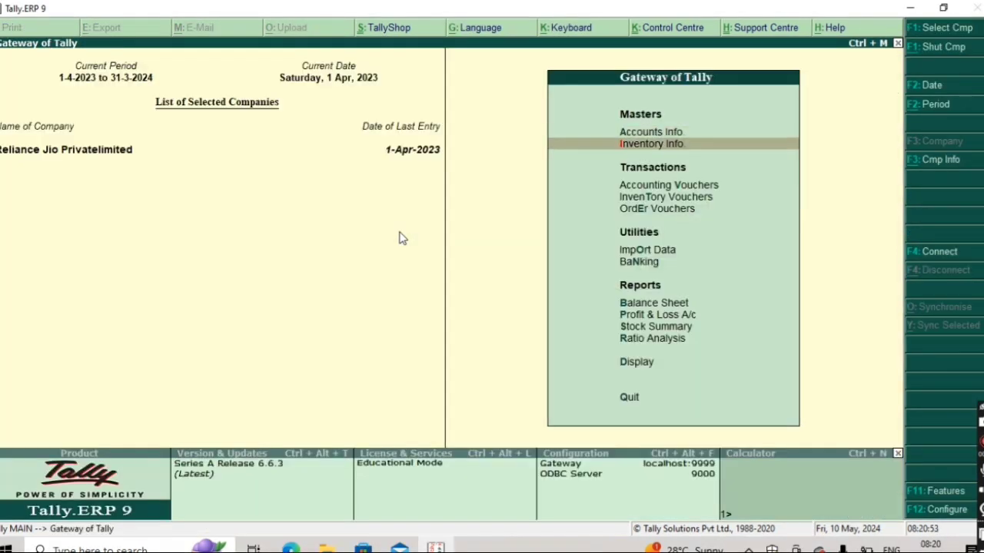
key(Down)
key(Down)
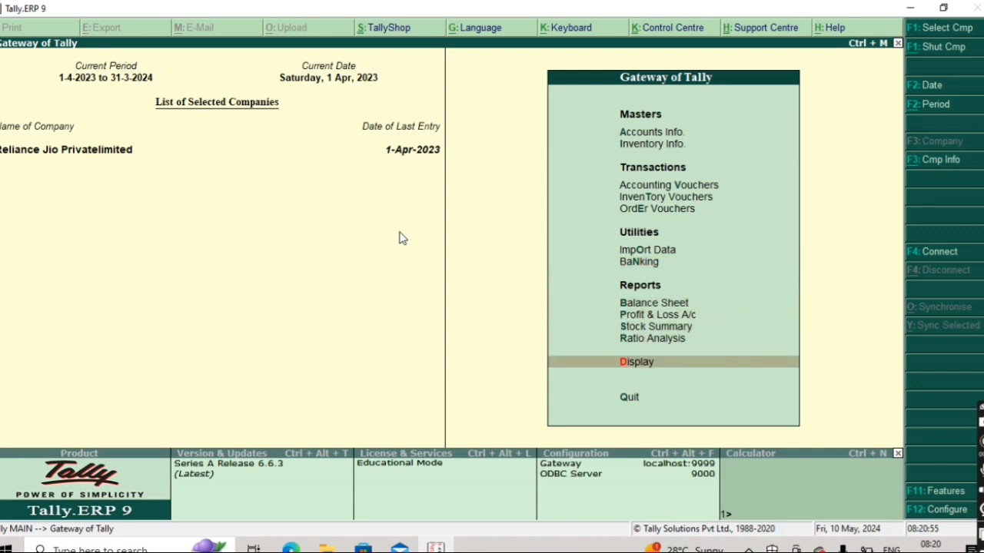
key(Down)
key(Up)
key(Return)
key(Down)
key(Return)
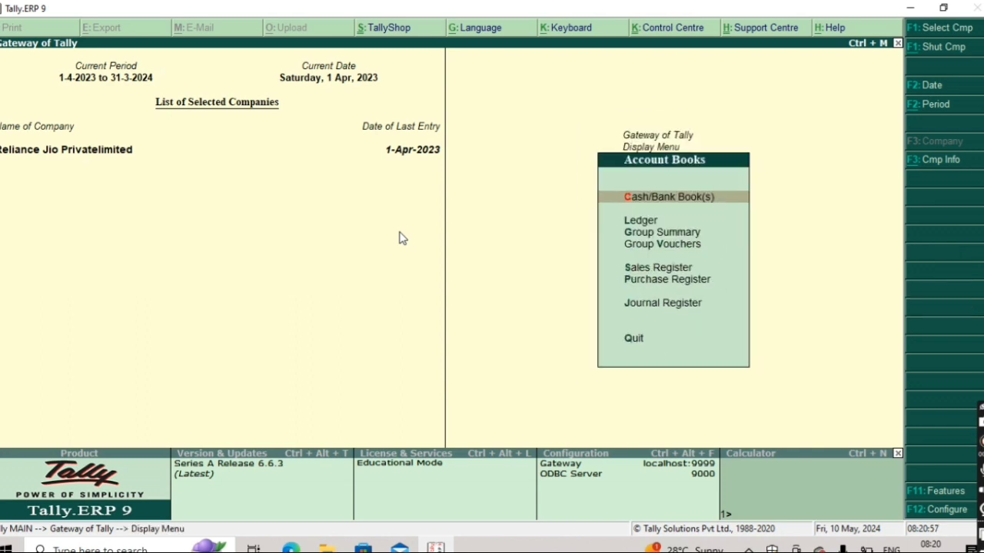
Open the Debit Note Register and list all debit note vouchers for April 2023.
key(Down)
key(Down)
key(Down)
key(Down)
key(Down)
key(Down)
key(Return)
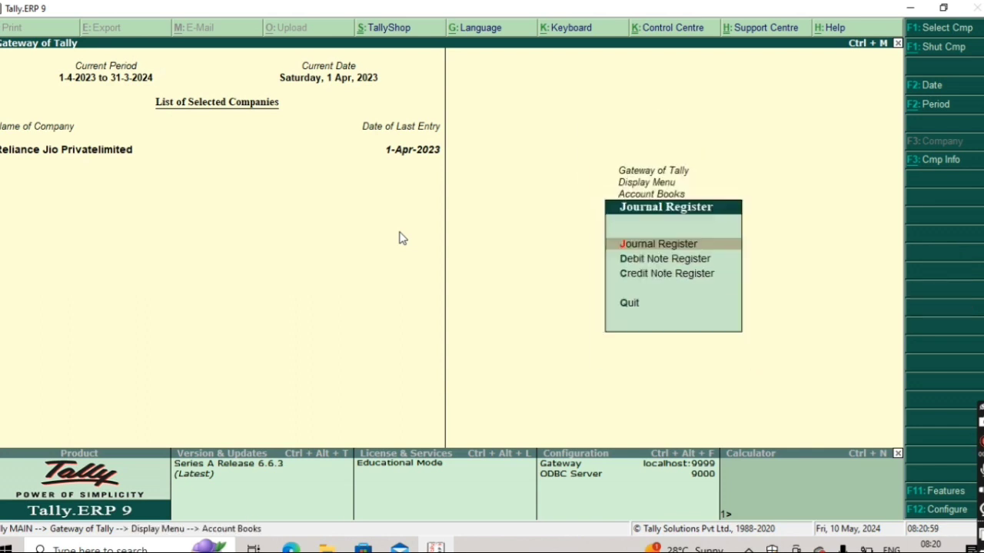
key(Down)
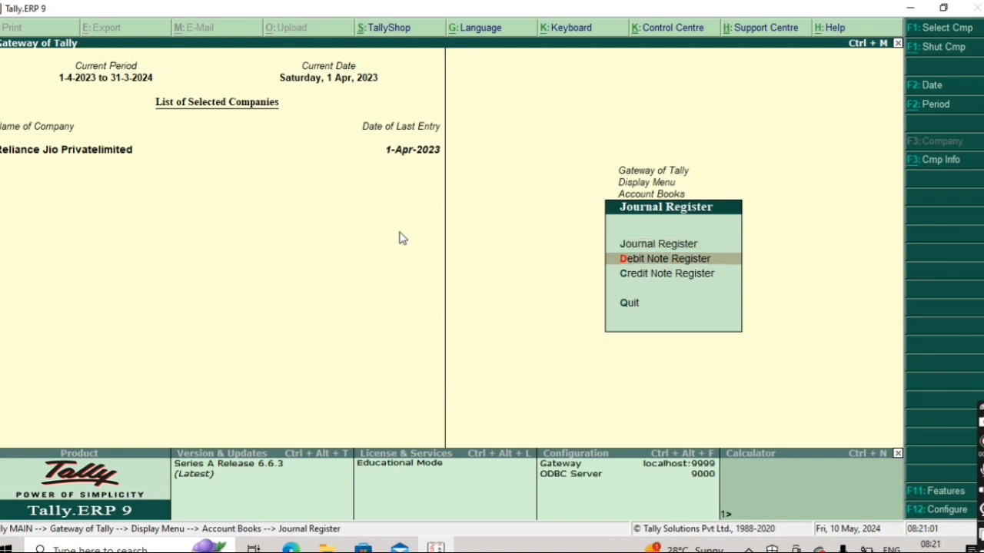
key(Return)
key(Return)
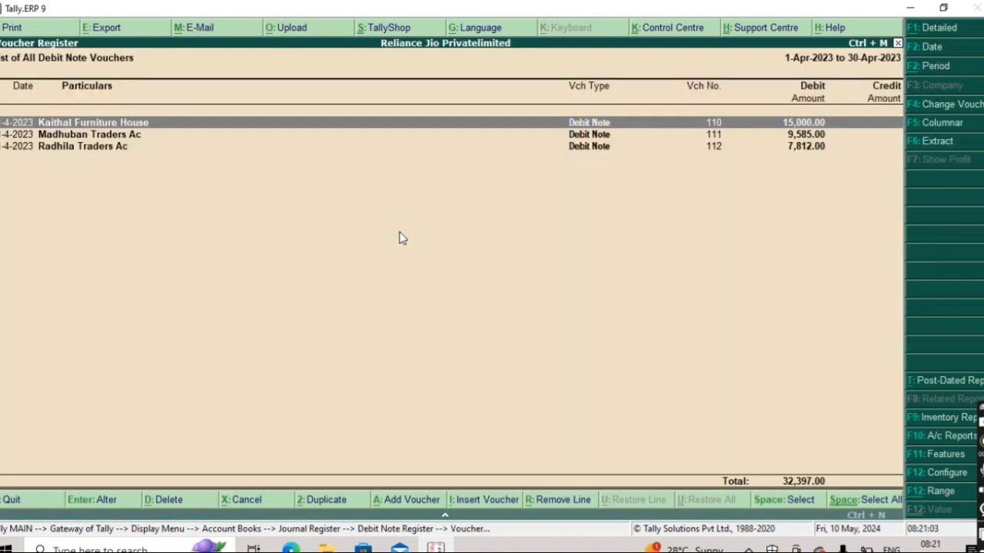